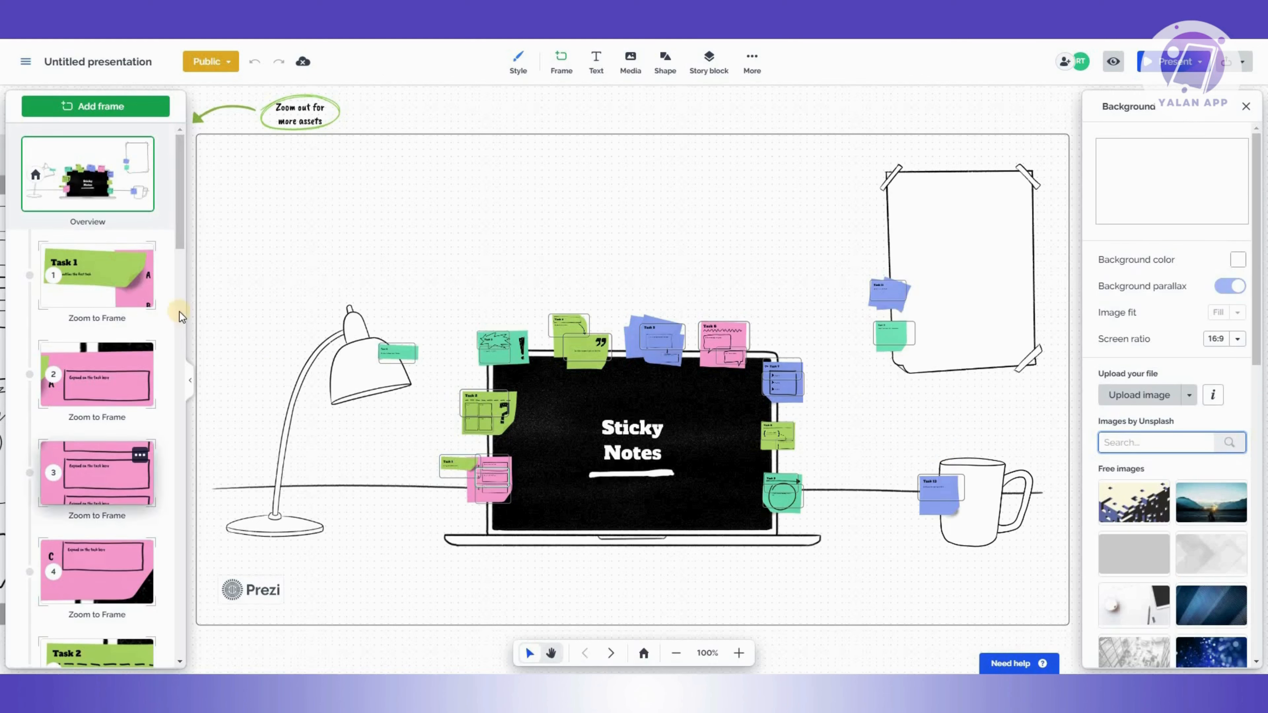
- Look at the options for starting the presentation, including presenting with or without the watermark, and dismiss them
click(543, 585)
click(474, 533)
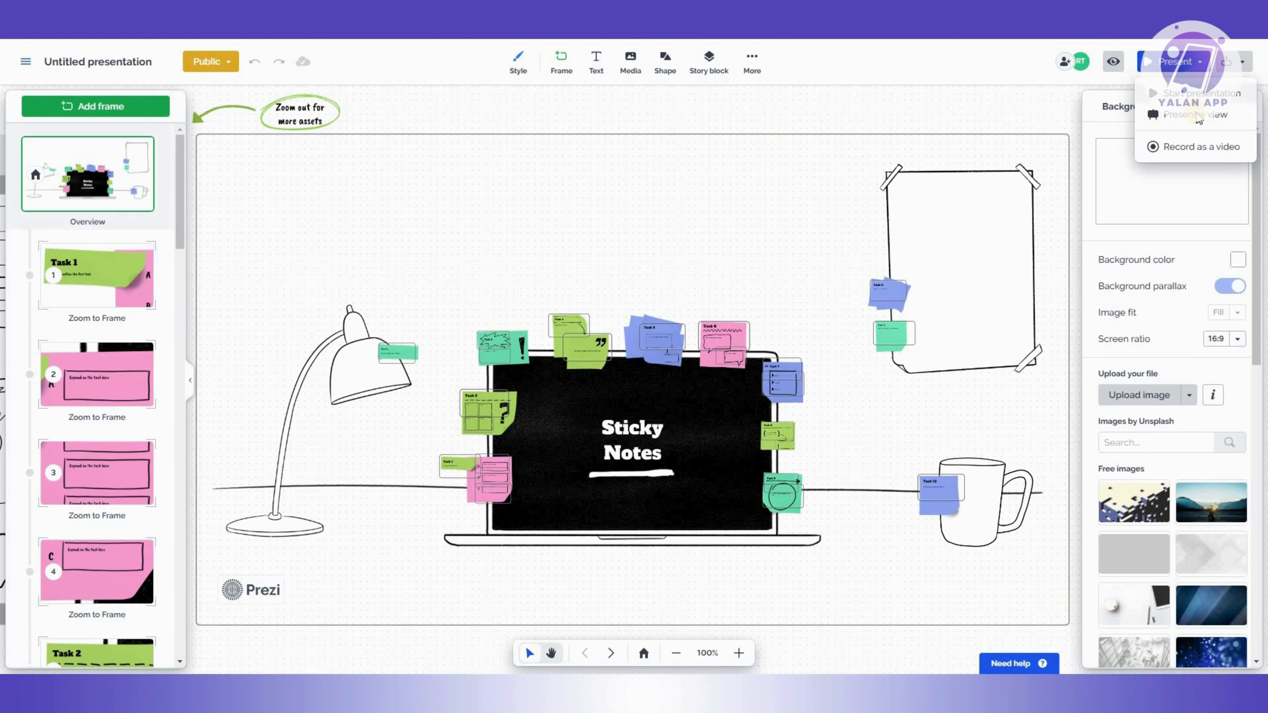
click(1198, 93)
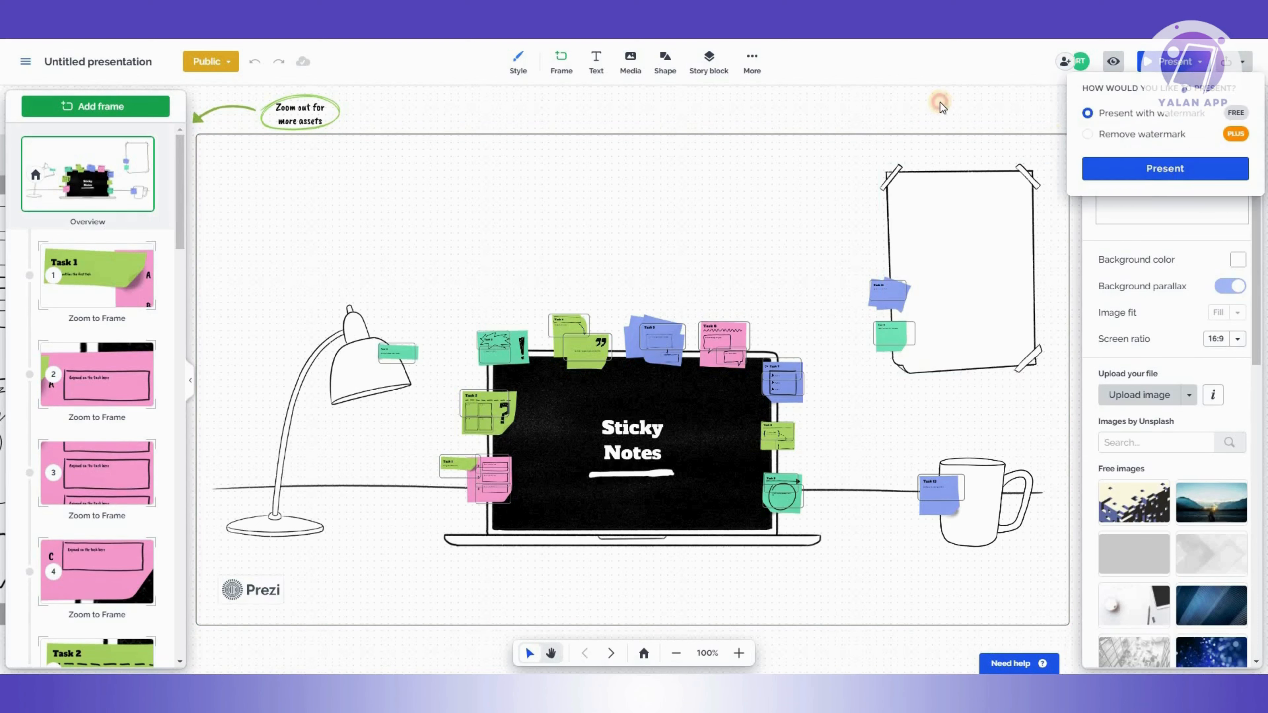
click(512, 285)
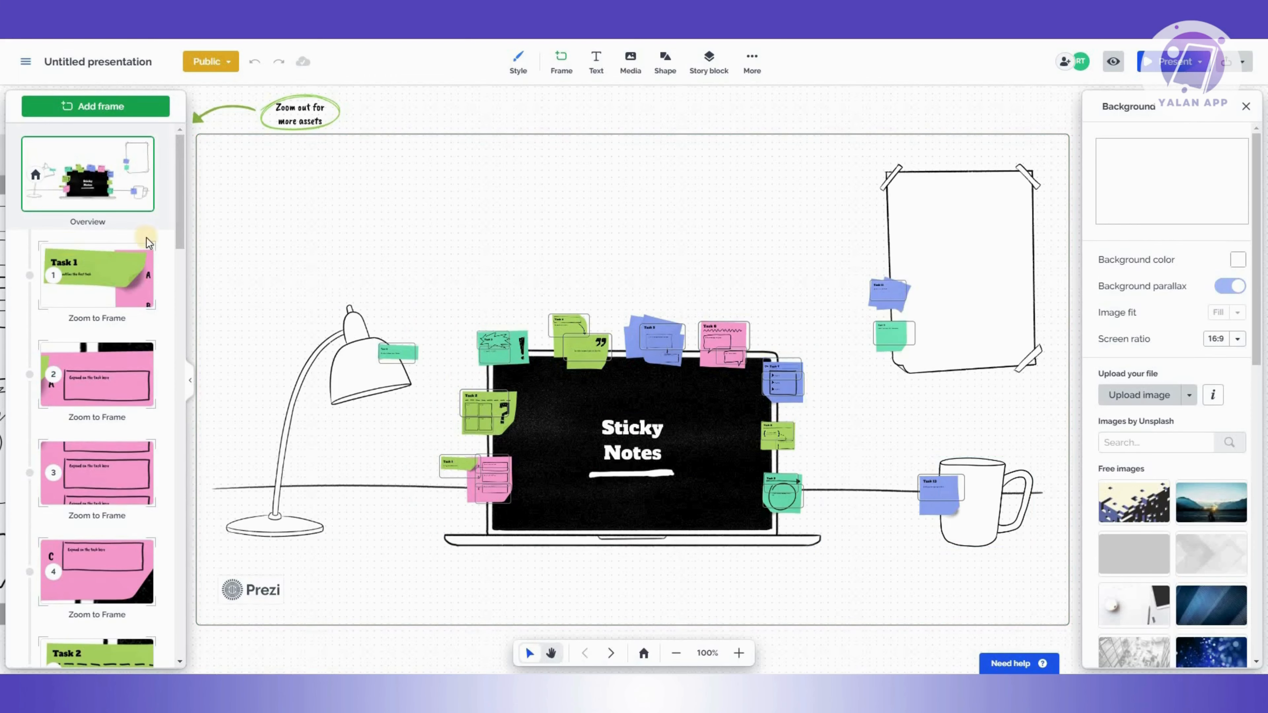
- View the Task 1 frame up close, return to the overview, and zoom back in to Task 1
click(103, 274)
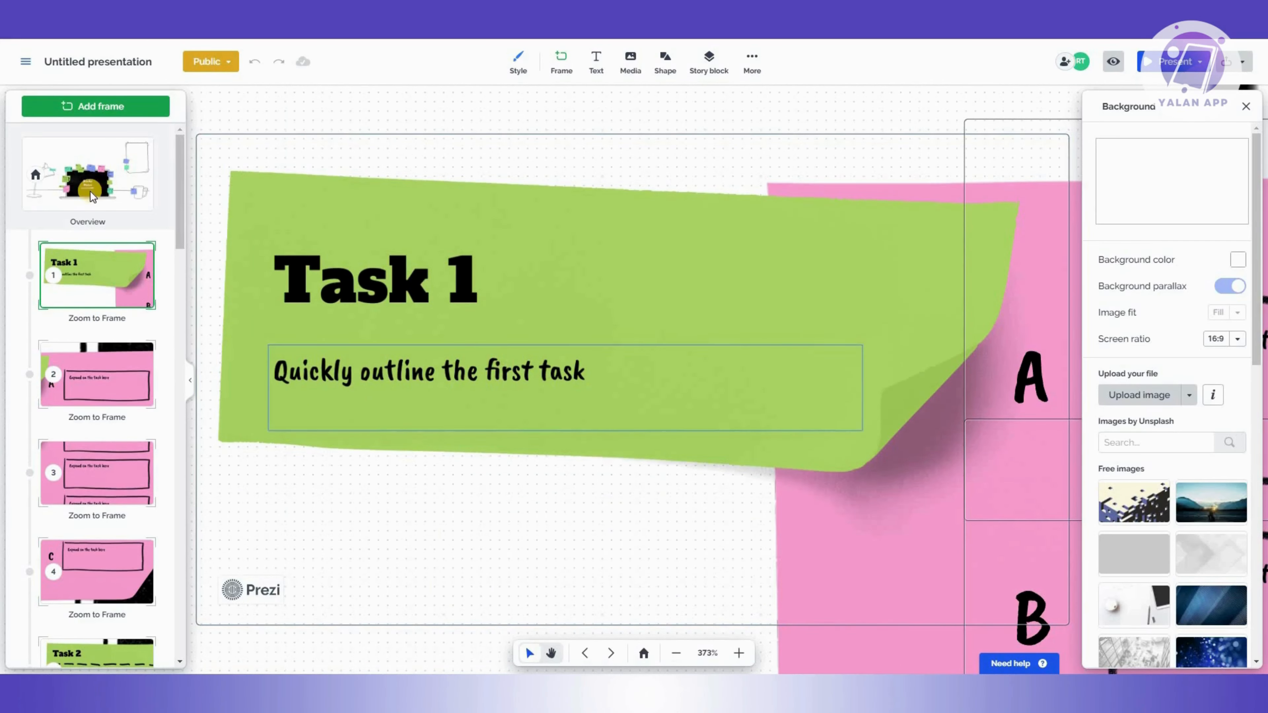
click(86, 172)
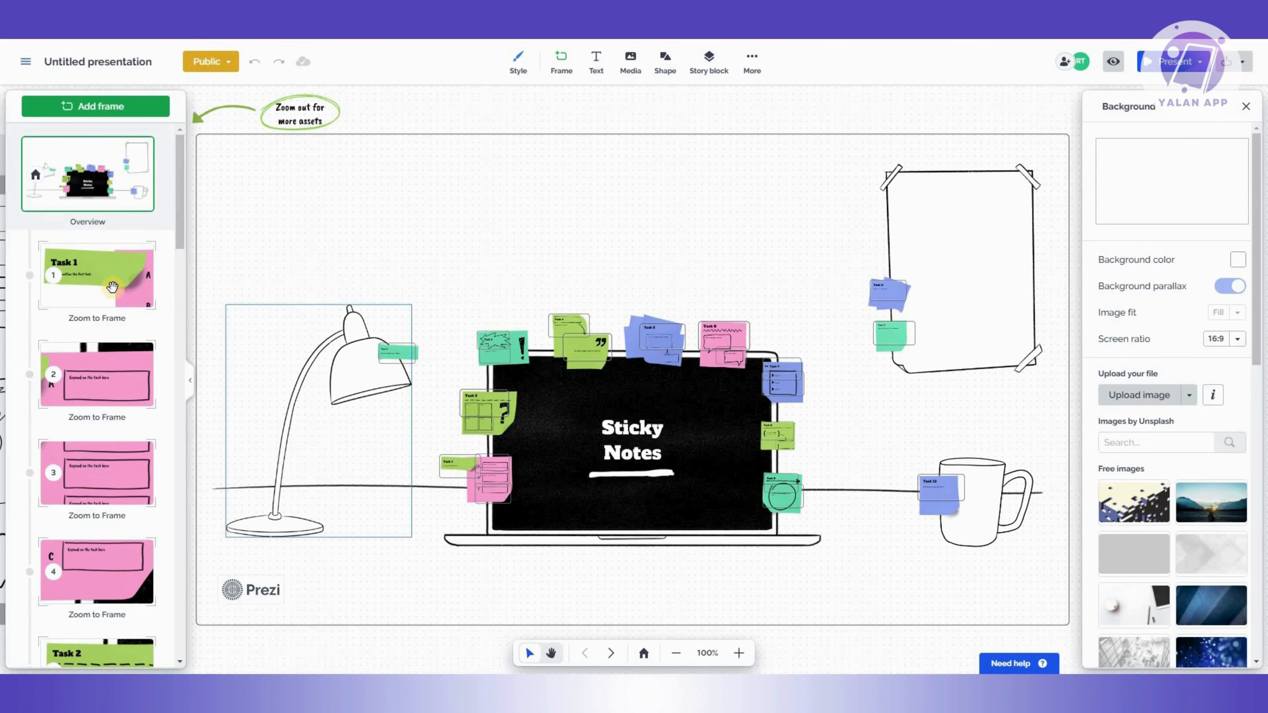
click(97, 275)
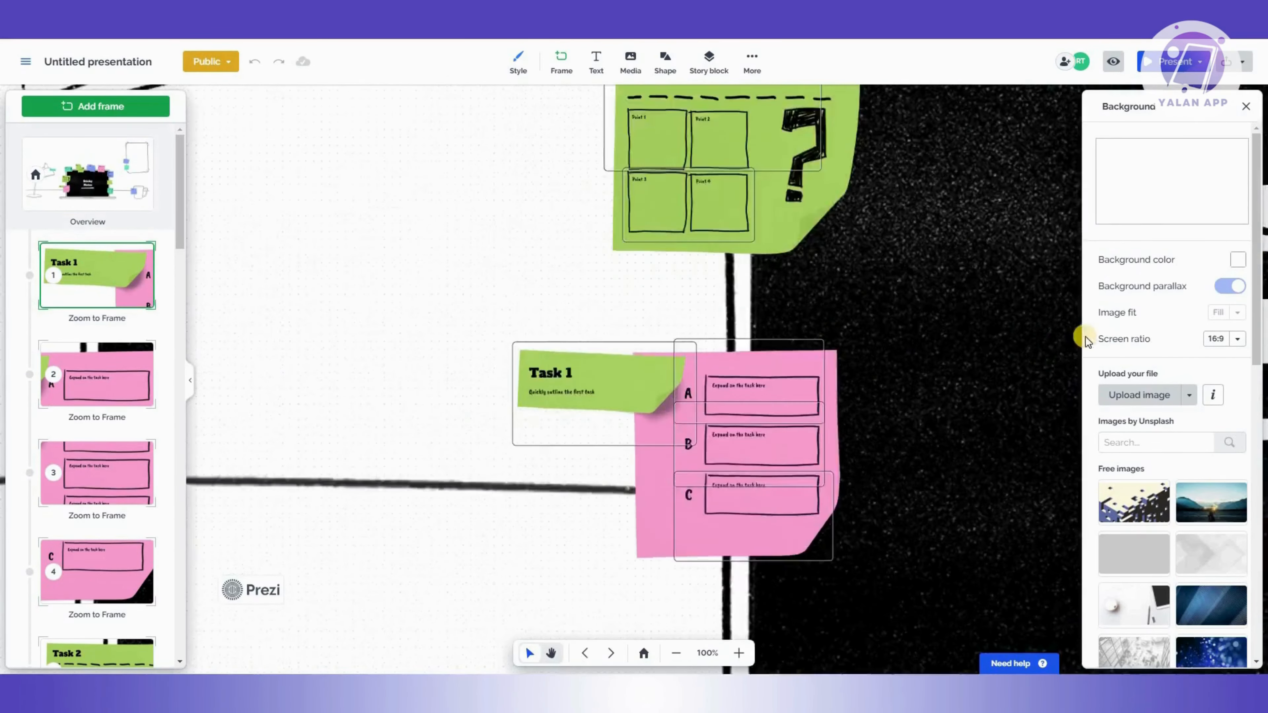
- Try placing a text box beside the title in the Task 1 frame, and delete it
click(519, 59)
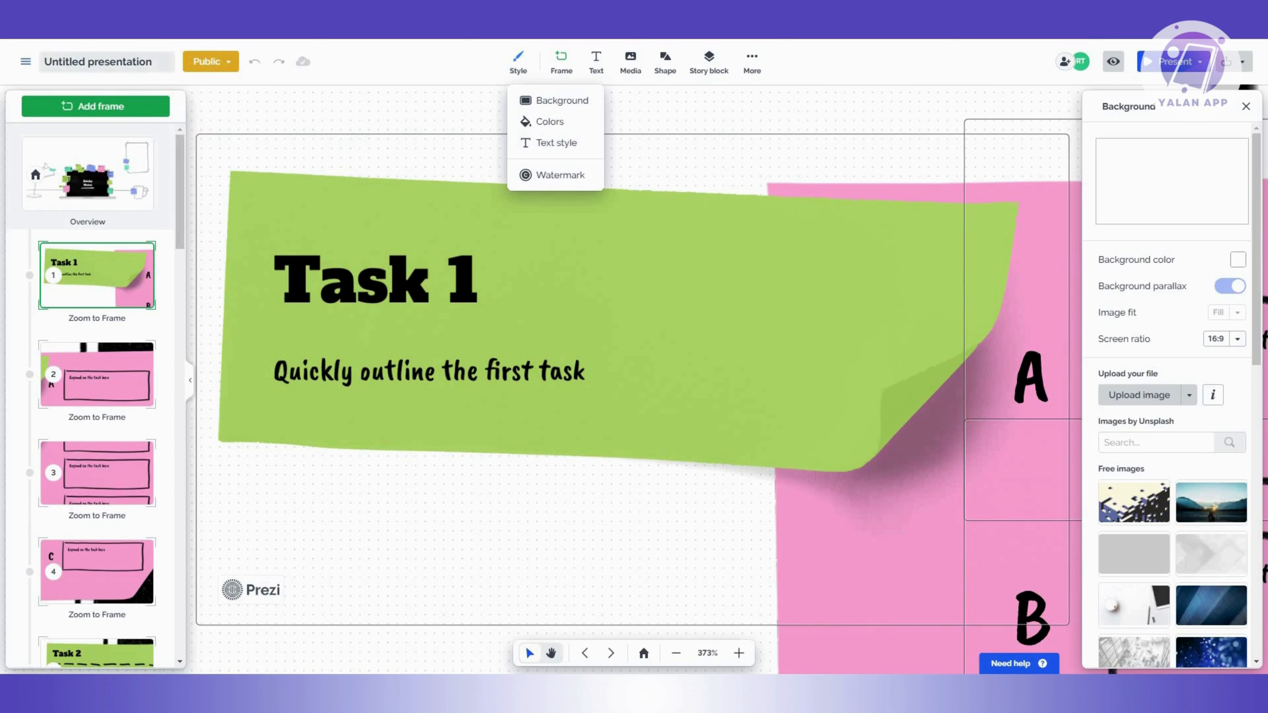
click(601, 67)
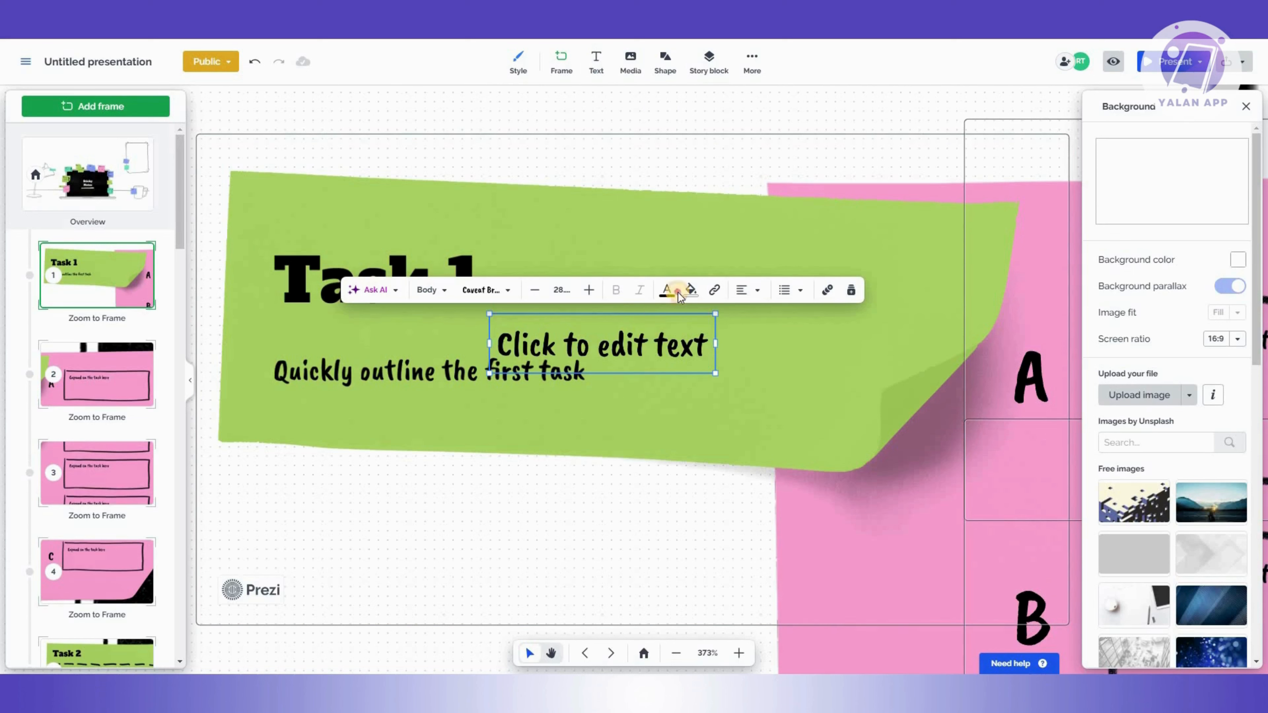
drag(653, 344, 684, 308)
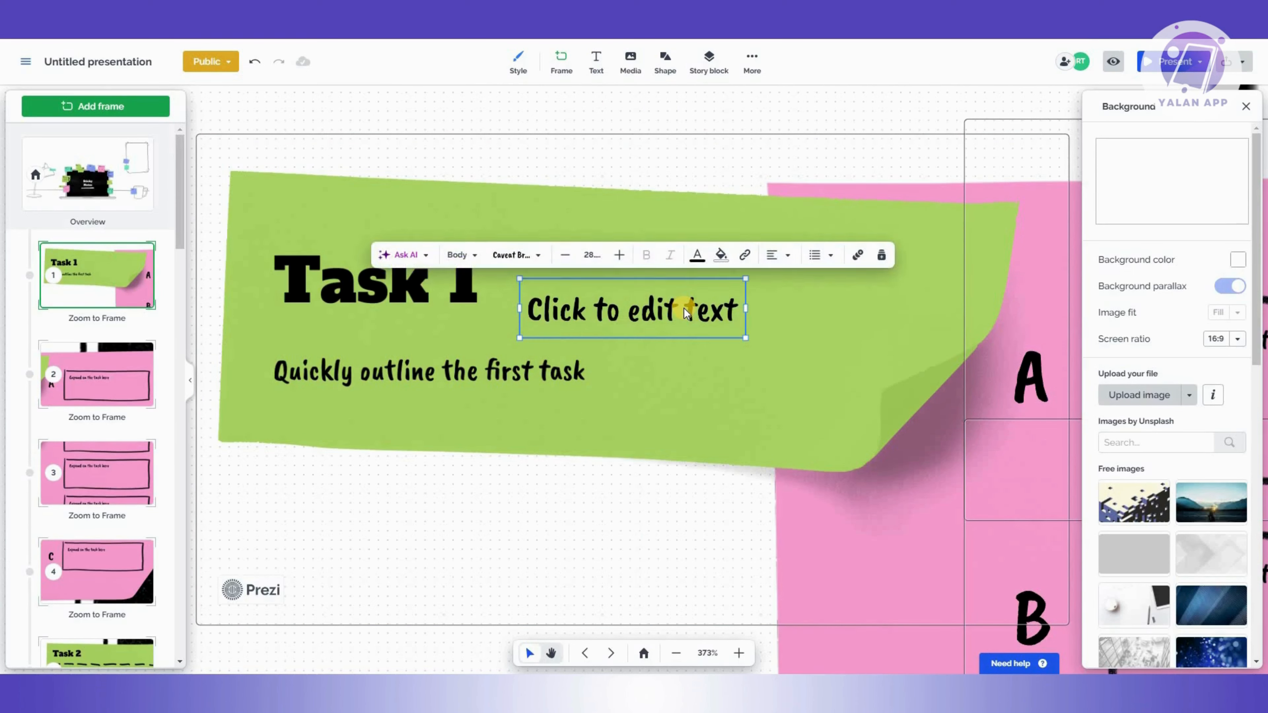
key(Delete)
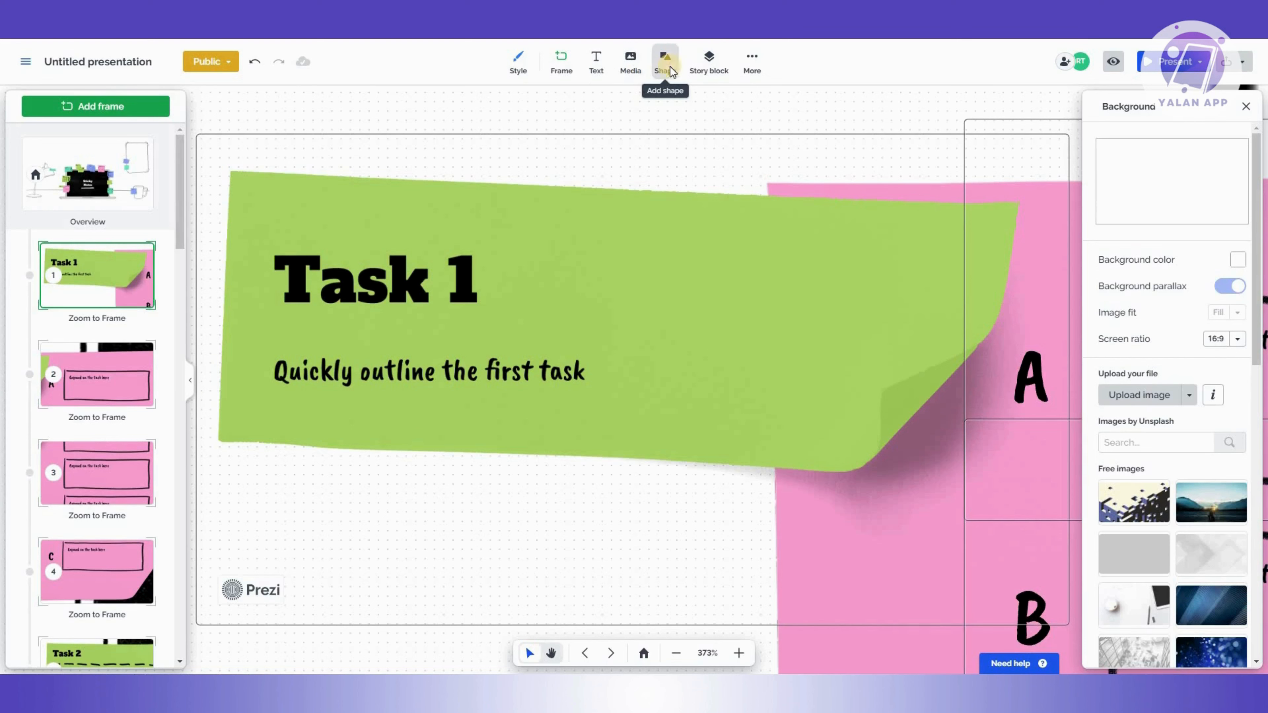
click(751, 59)
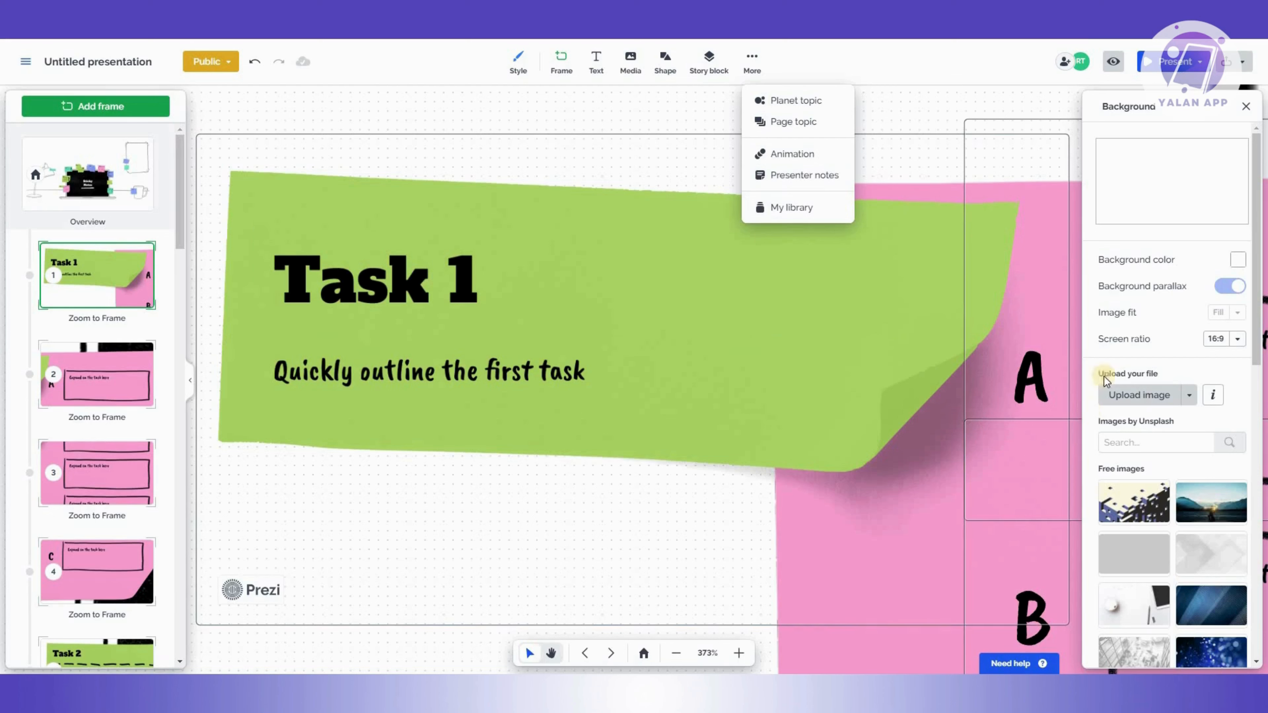
click(572, 241)
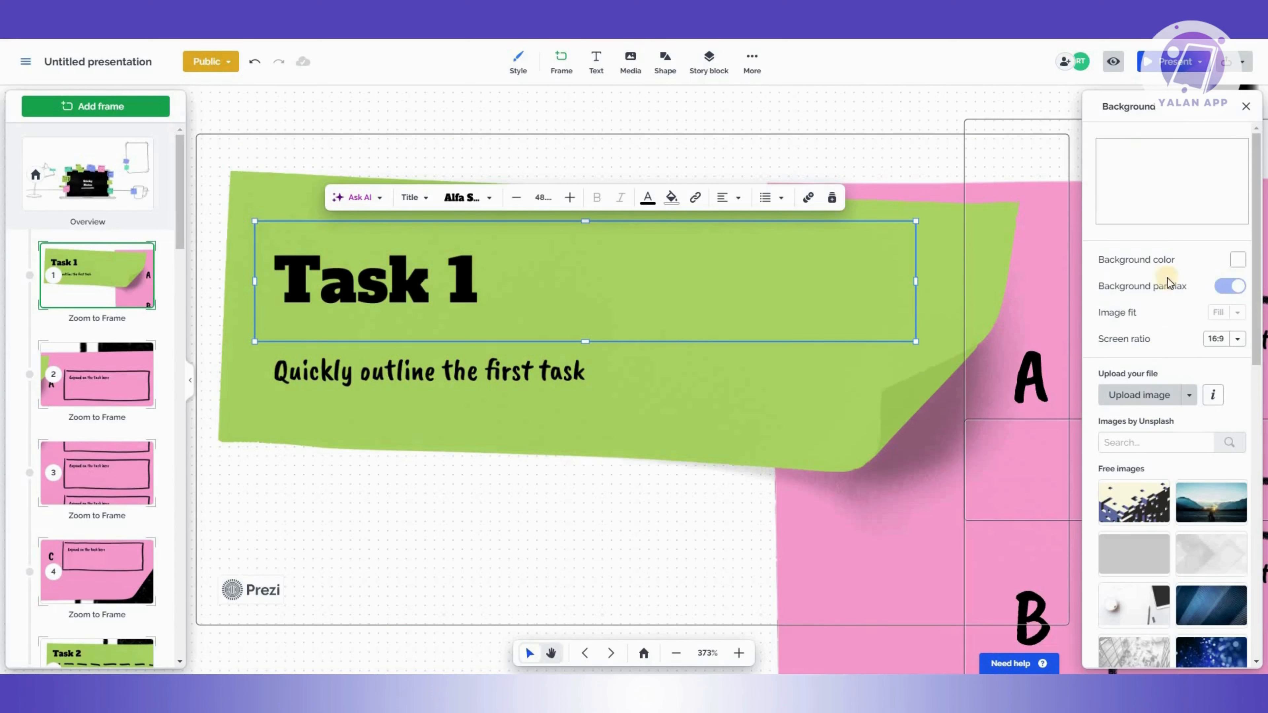
click(1170, 397)
click(383, 537)
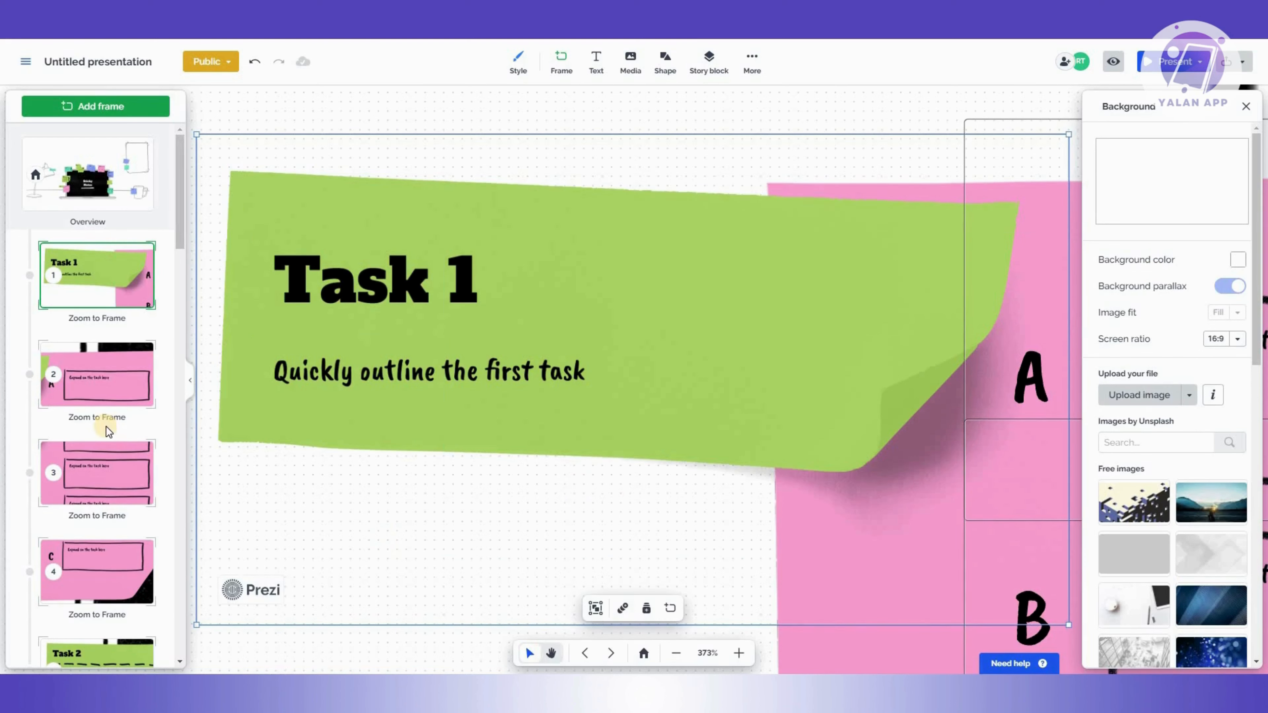
scroll(107, 431, down, 15)
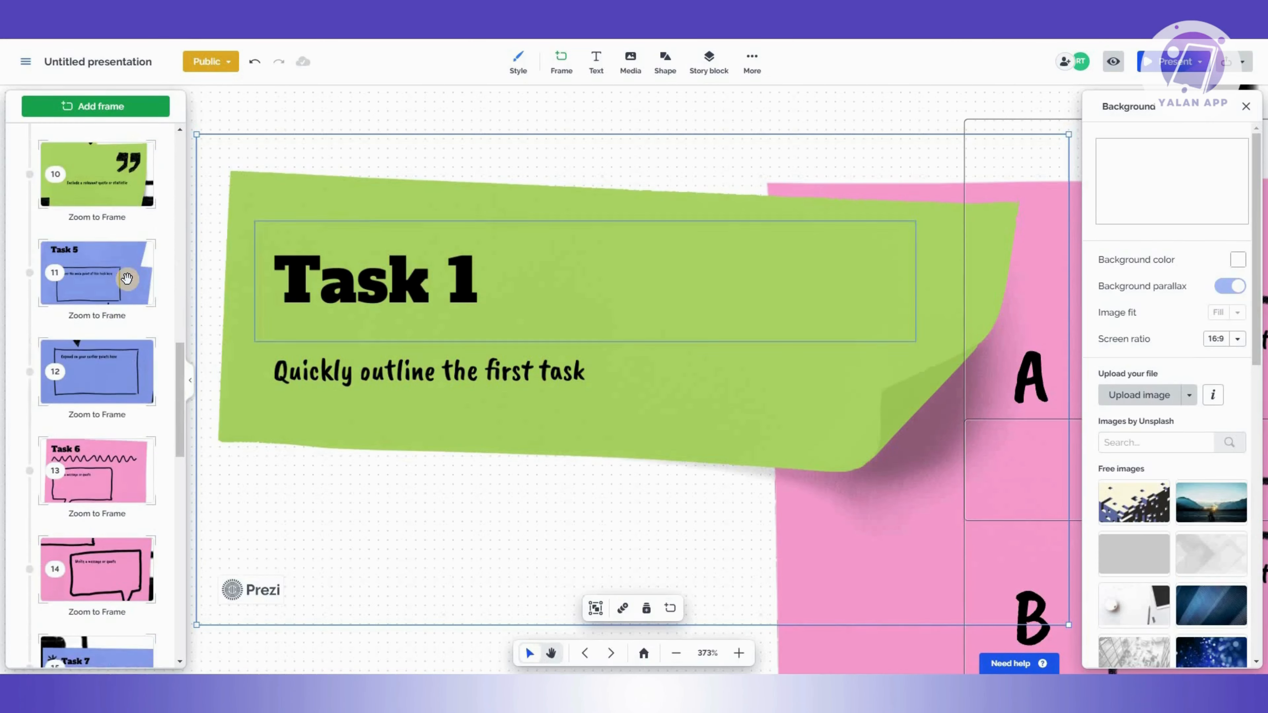
scroll(127, 279, up, 15)
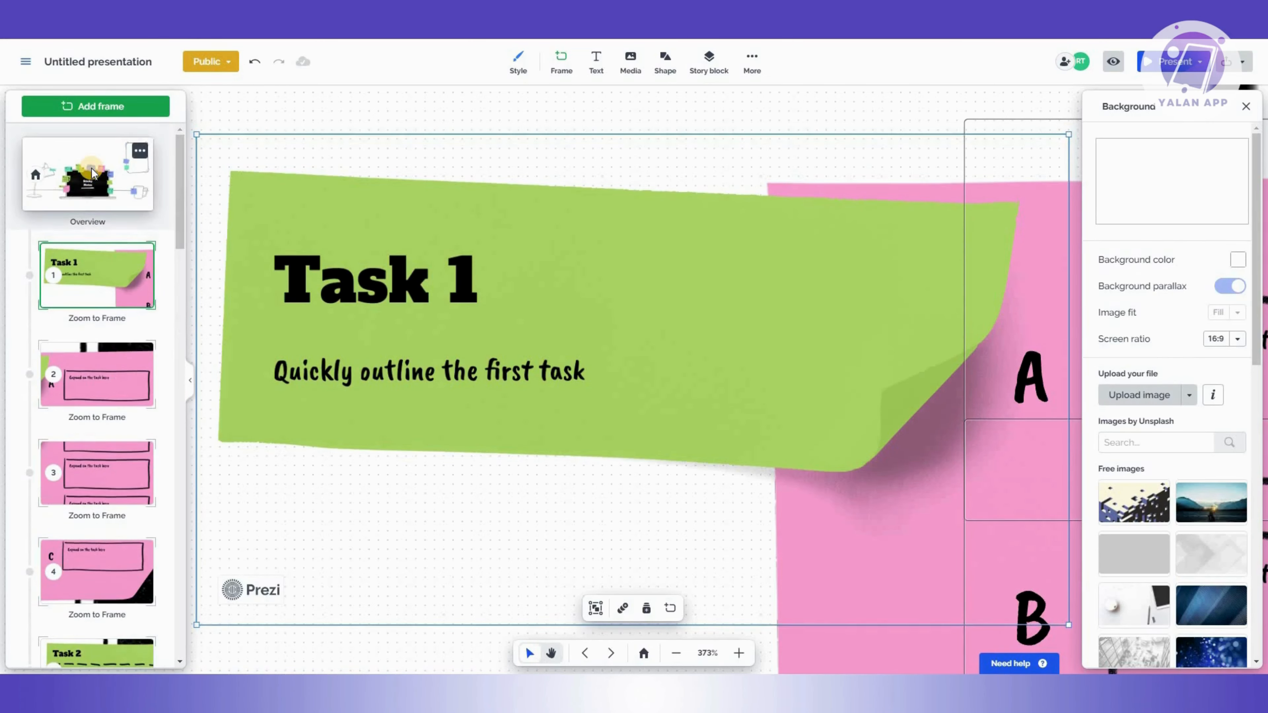
- Add a blank frame to the overview and shrink it to fit the empty space above the lamp
click(92, 173)
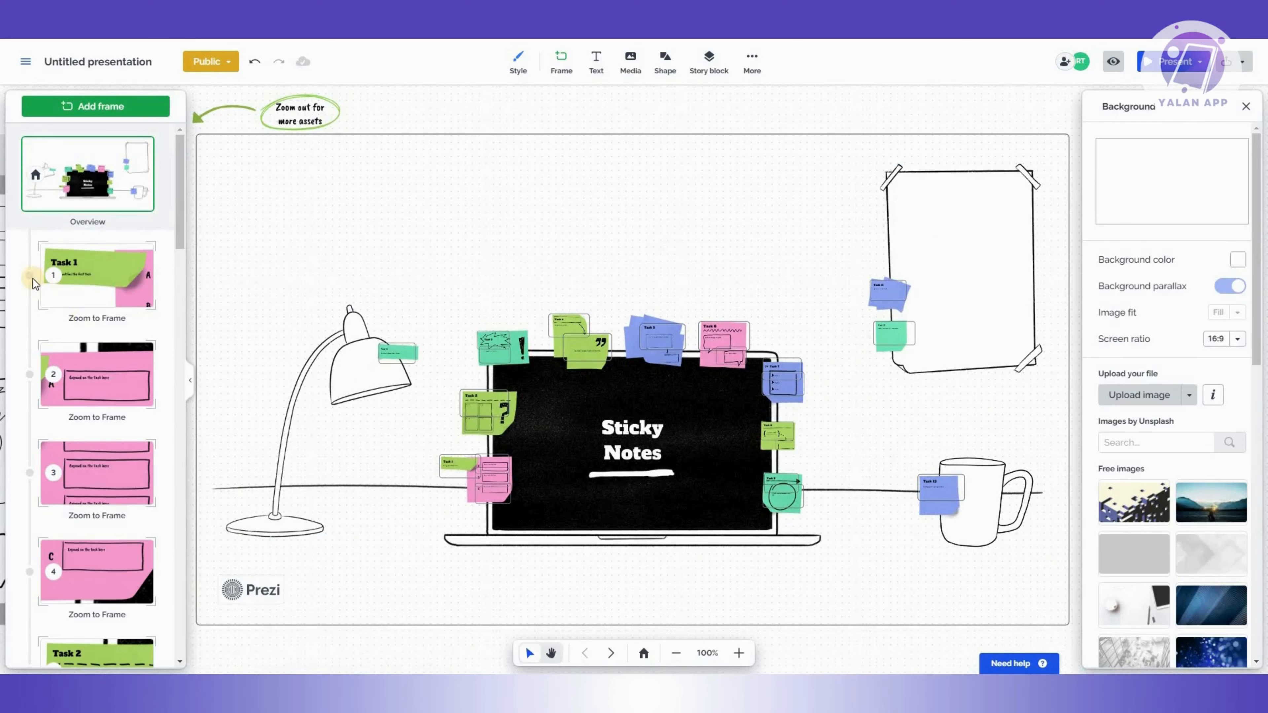
click(105, 107)
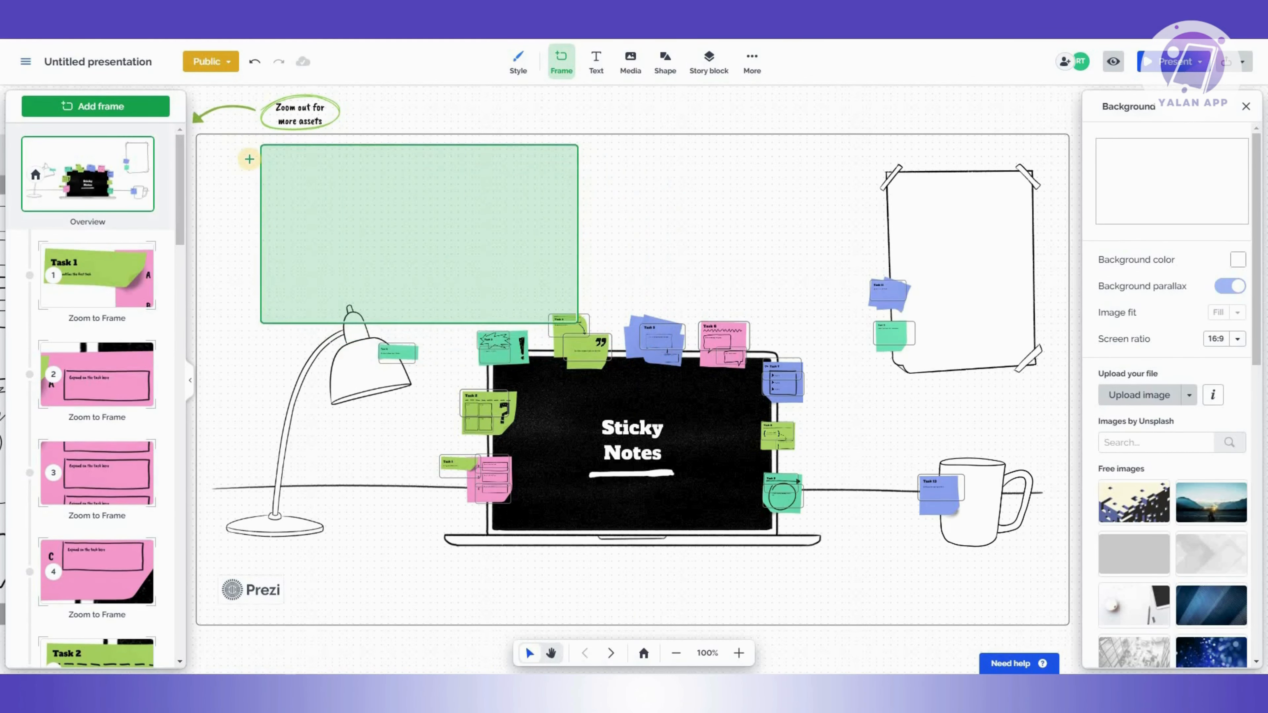
click(238, 158)
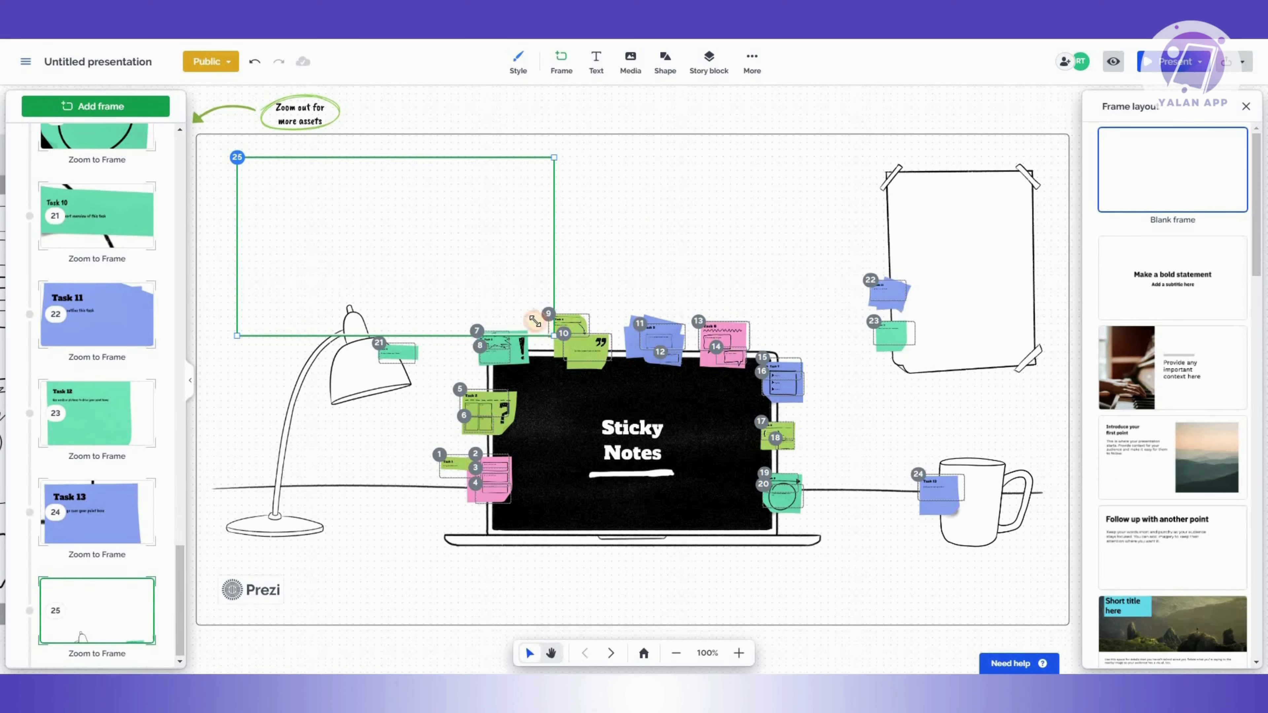
drag(488, 293, 402, 227)
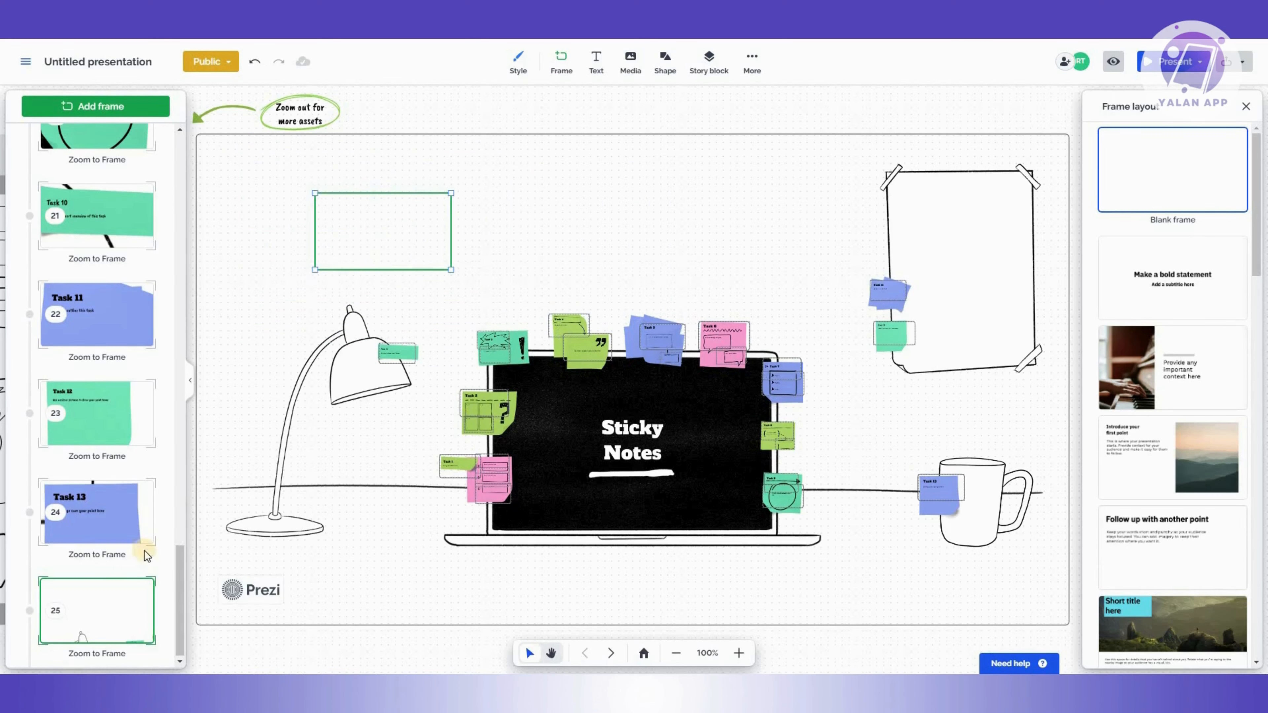
- Insert the colorful abstract pattern GIF and the cat GIF captioned "ABSTRACT" side by side in the new frame
click(83, 603)
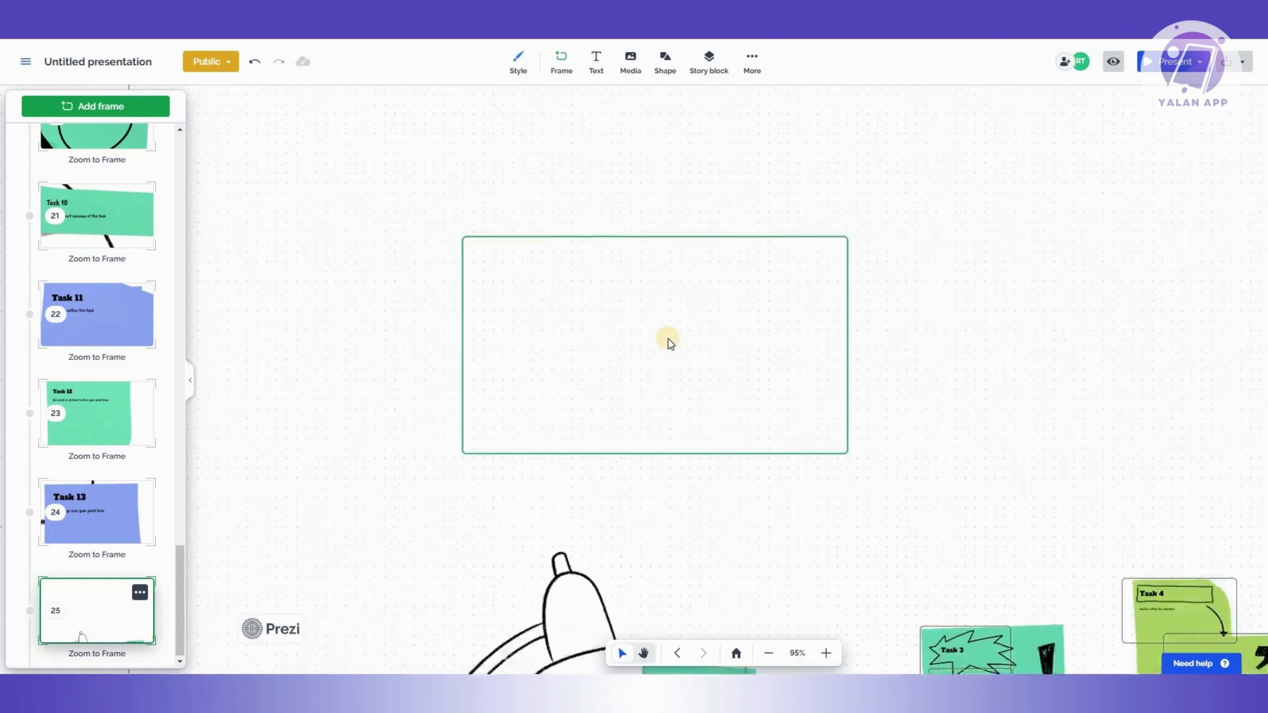
click(630, 61)
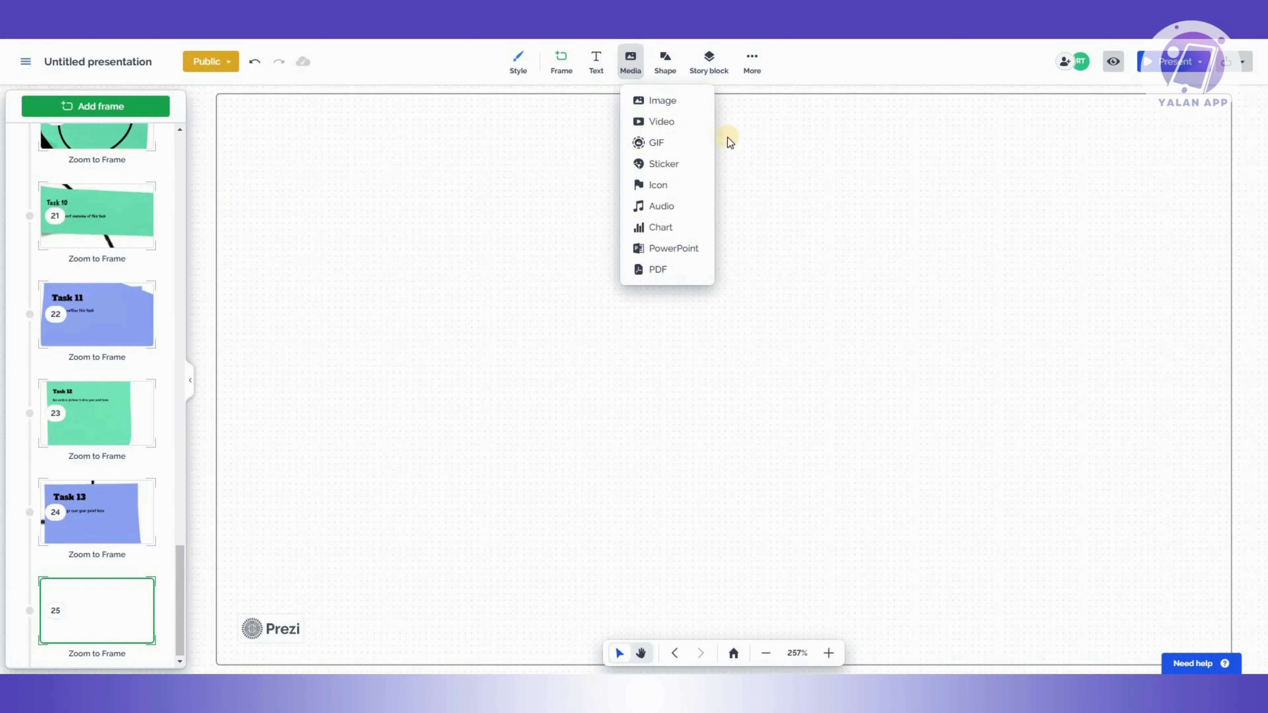
key(Down)
key(Return)
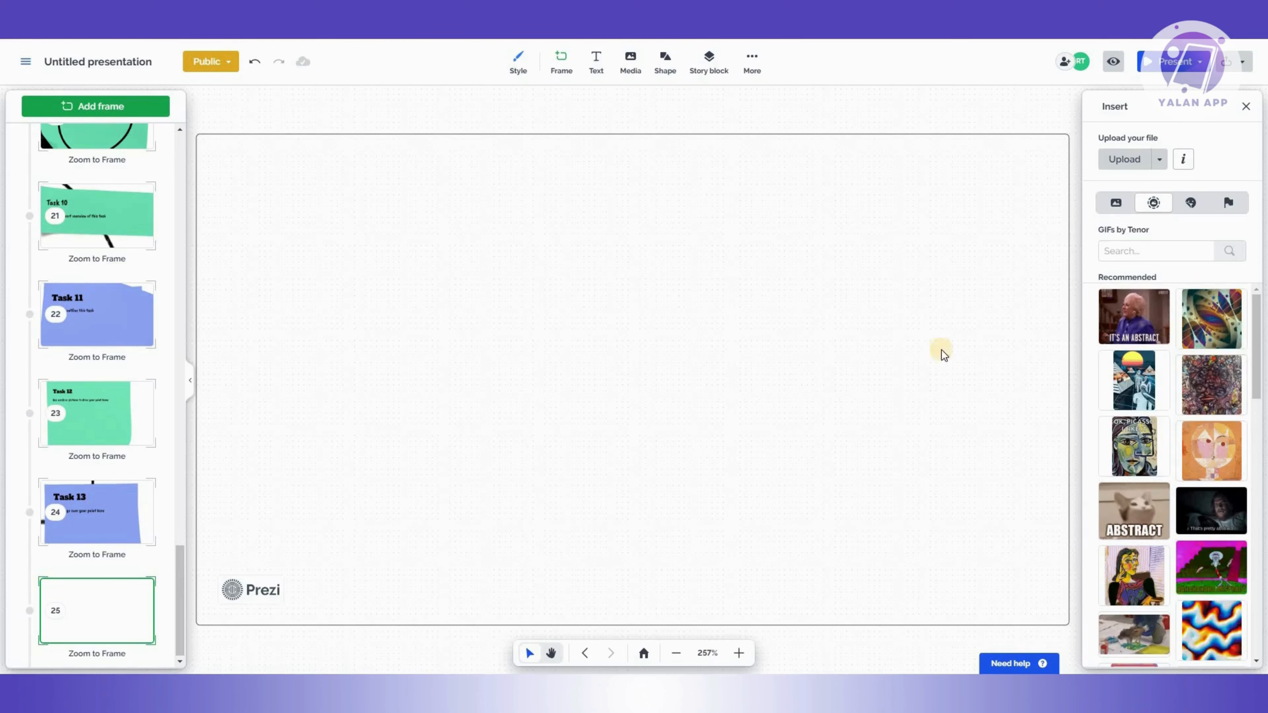
drag(648, 352, 603, 331)
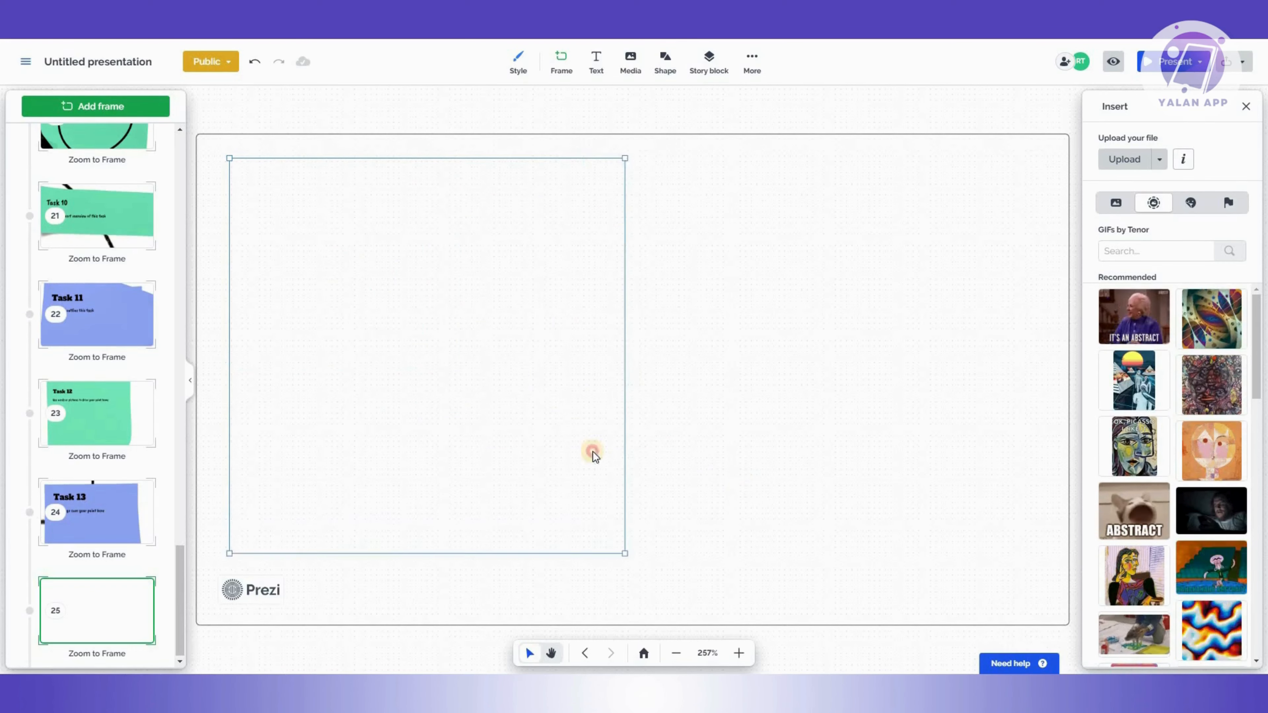
click(1128, 508)
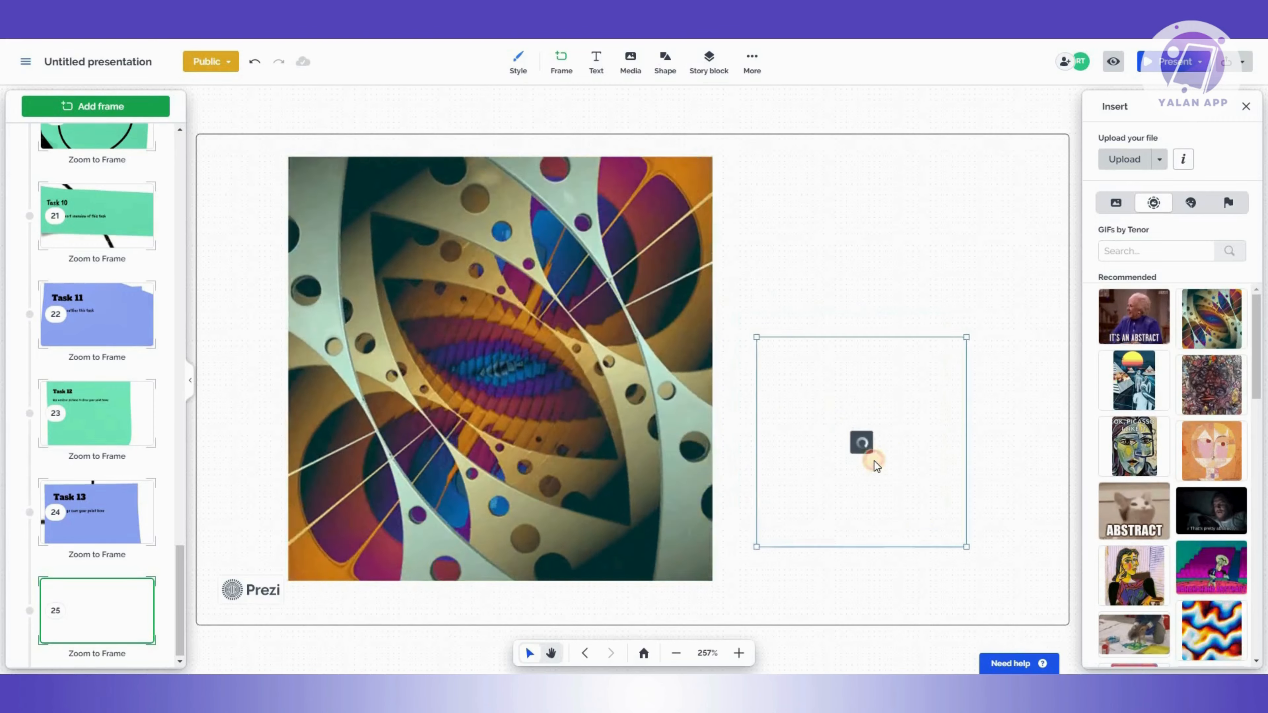
- Add the text "wow abstract" and place it above the cat GIF
click(594, 61)
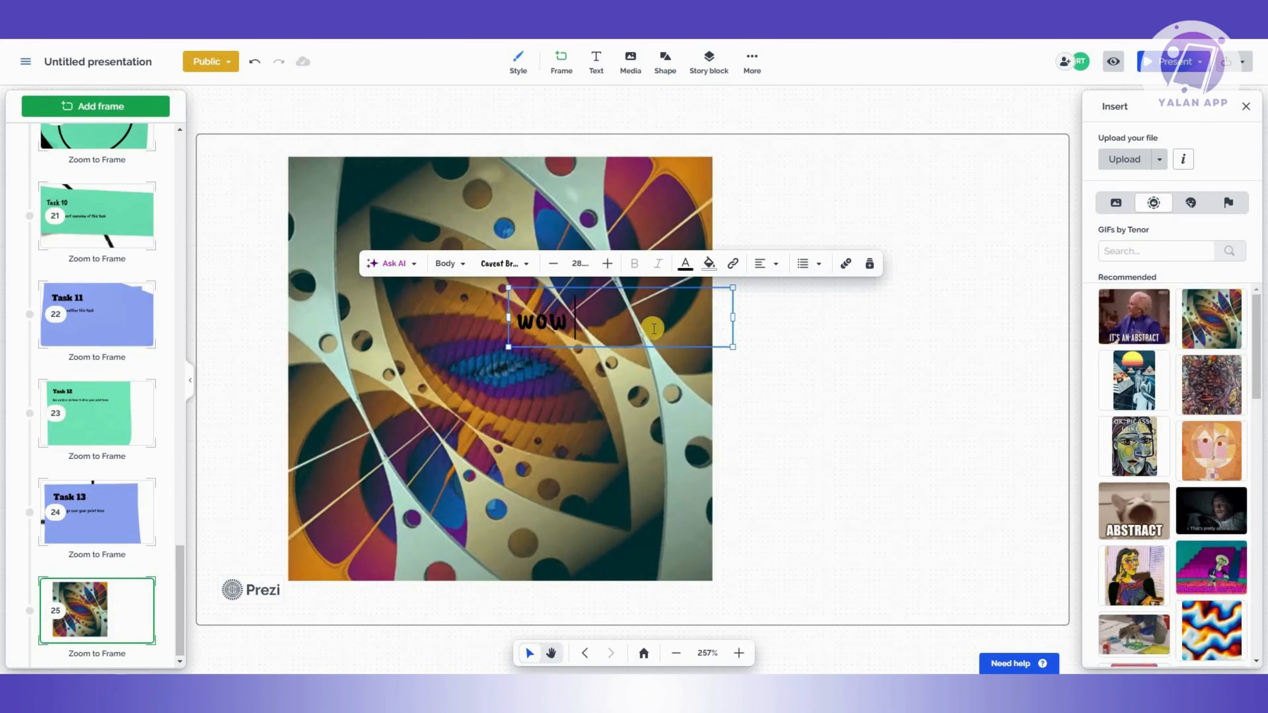
text(wow abstract)
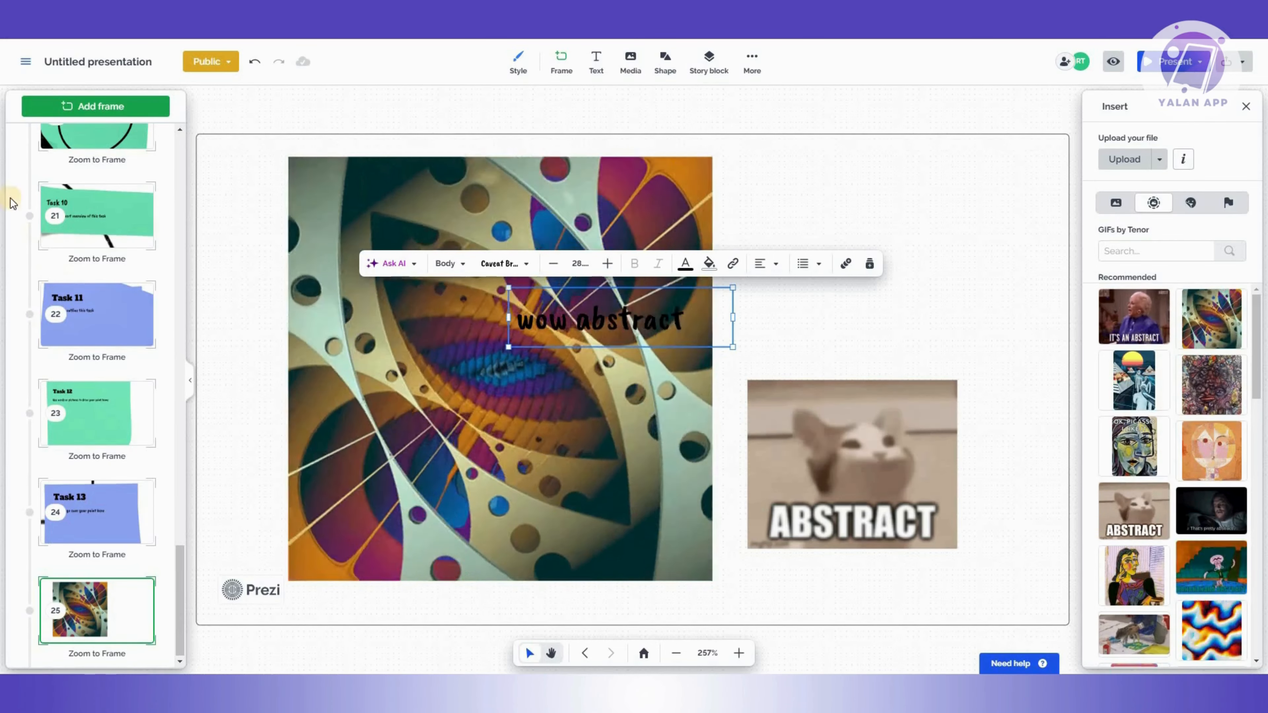
drag(700, 352, 892, 324)
click(906, 591)
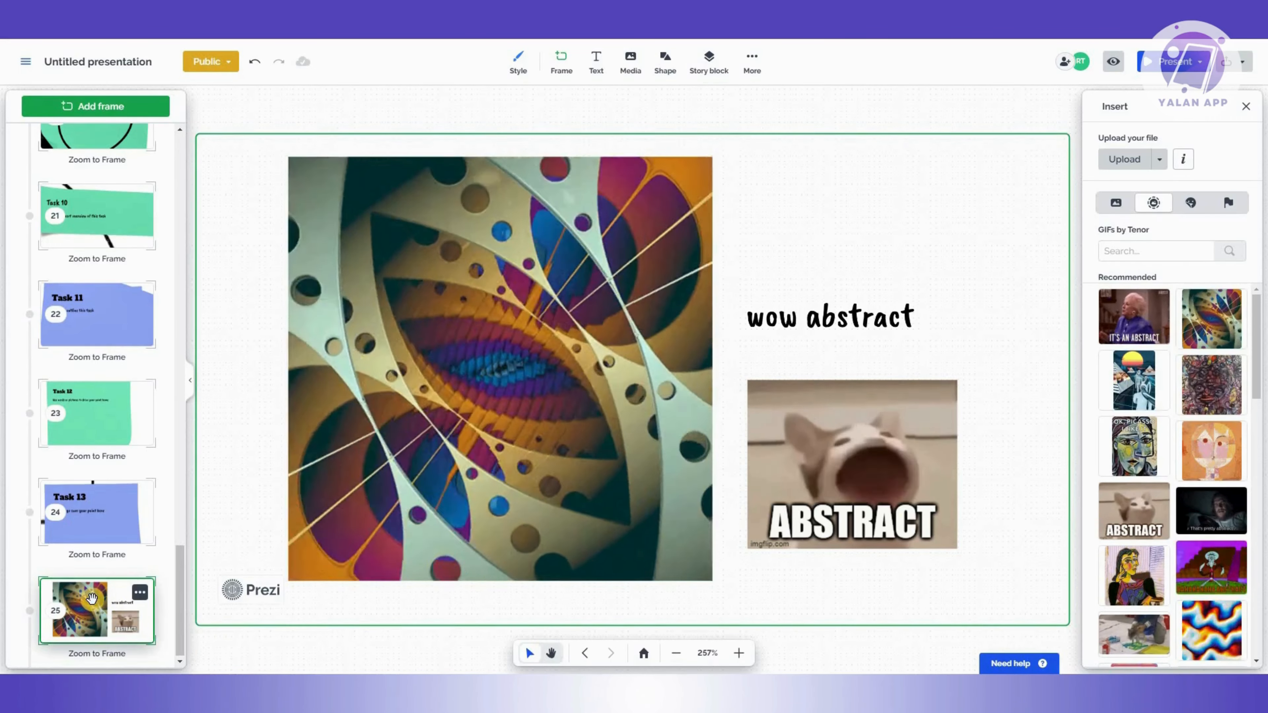
- Move the new GIF frame to second place in the frame order, right after Task 1
drag(106, 612, 110, 188)
scroll(96, 395, up, 15)
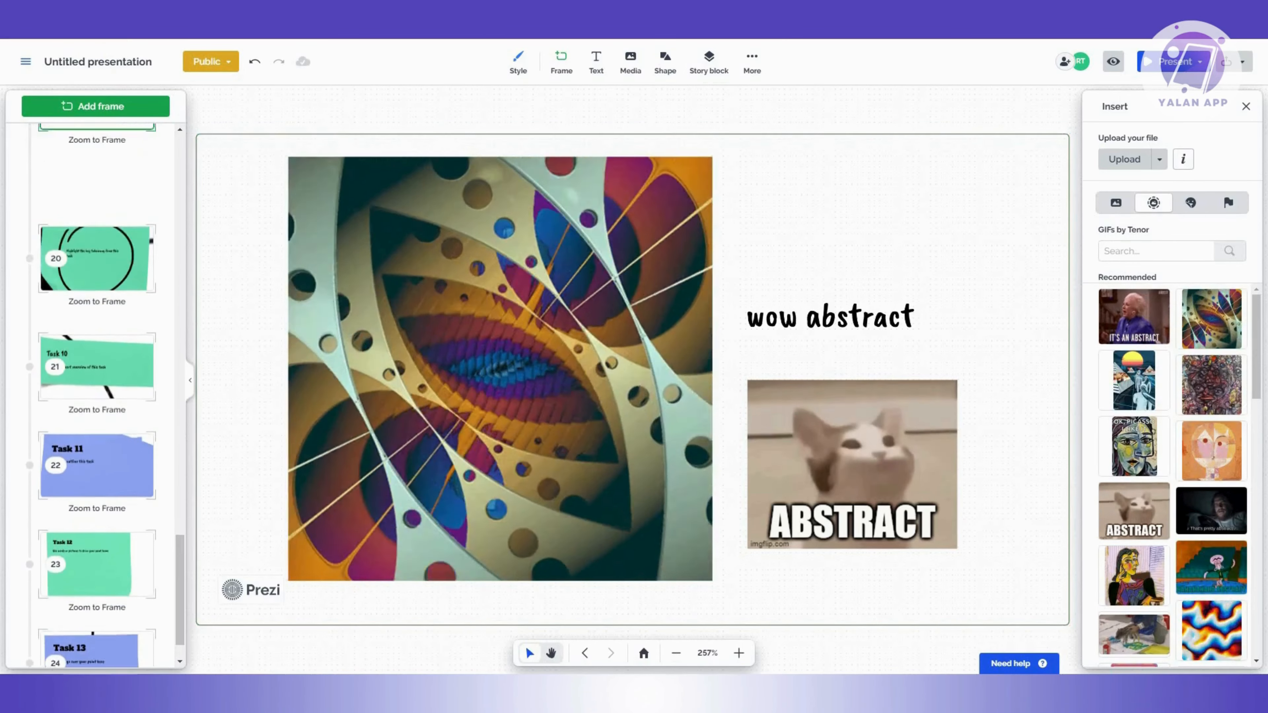
drag(110, 187, 98, 238)
drag(102, 379, 110, 301)
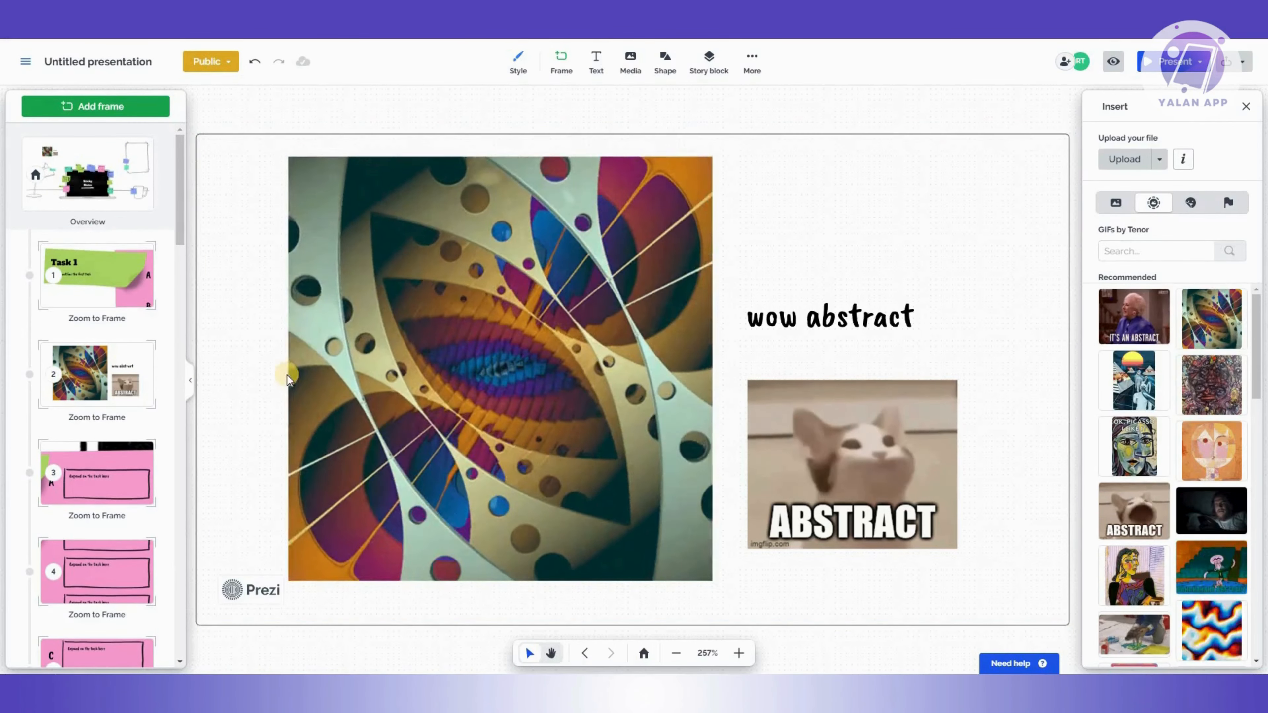
- Check the GIF frame's place in the overview and preview the presentation from the second frame
scroll(778, 393, down, 1)
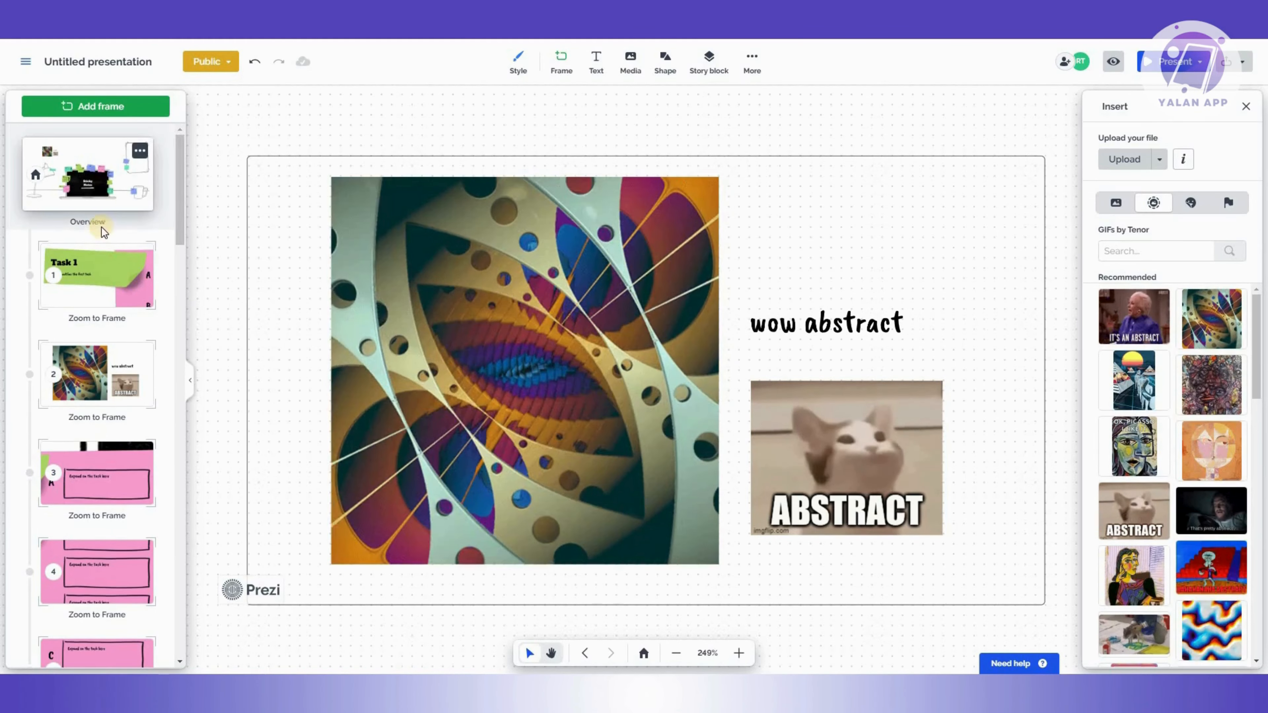
click(98, 187)
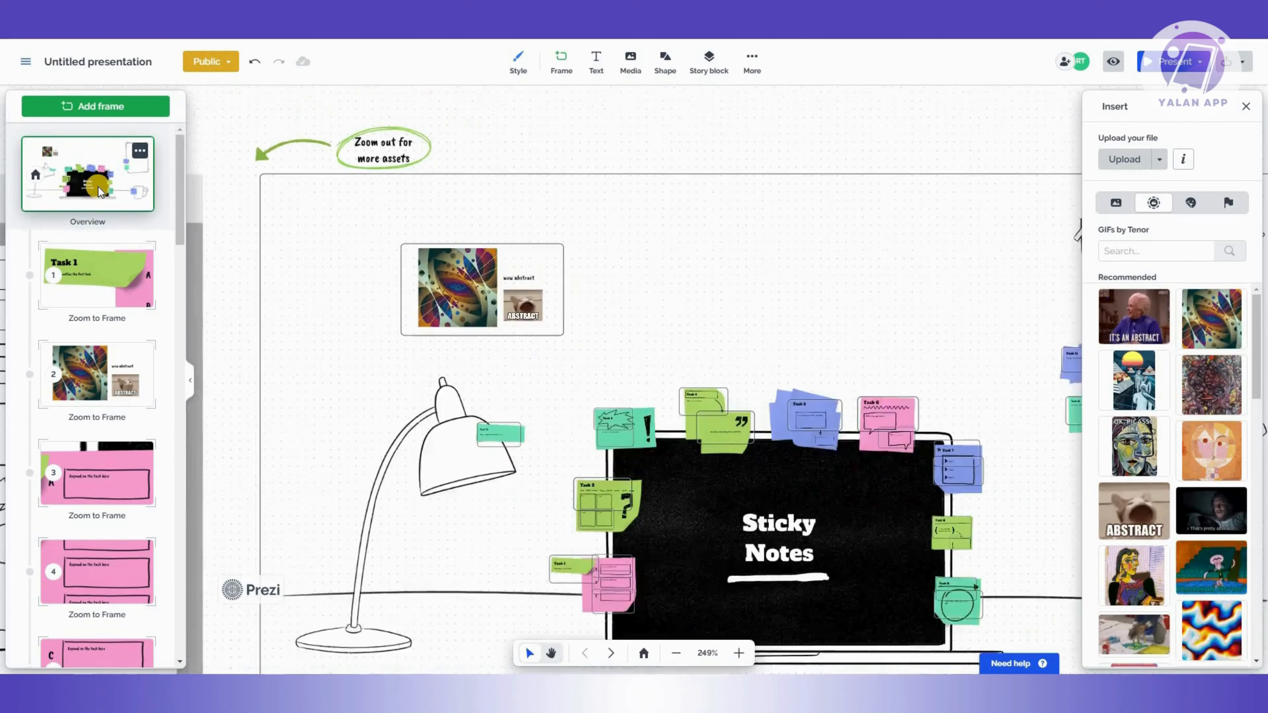
click(92, 276)
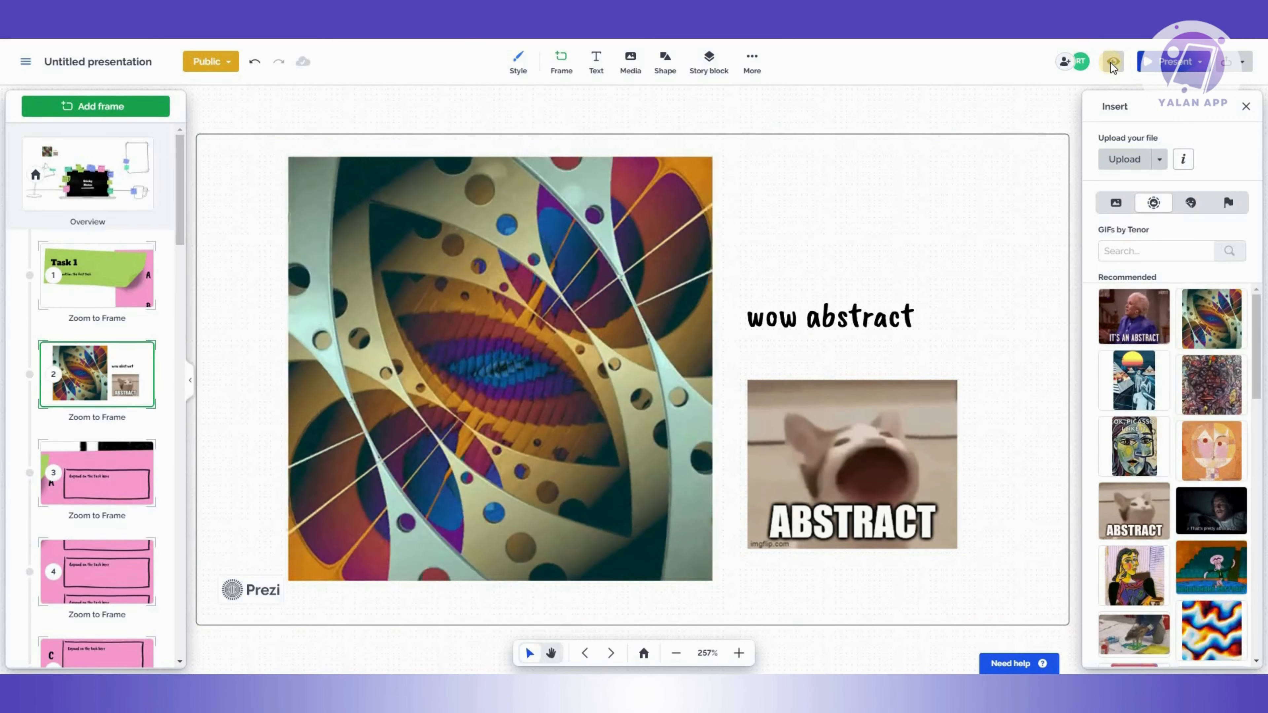
click(1112, 62)
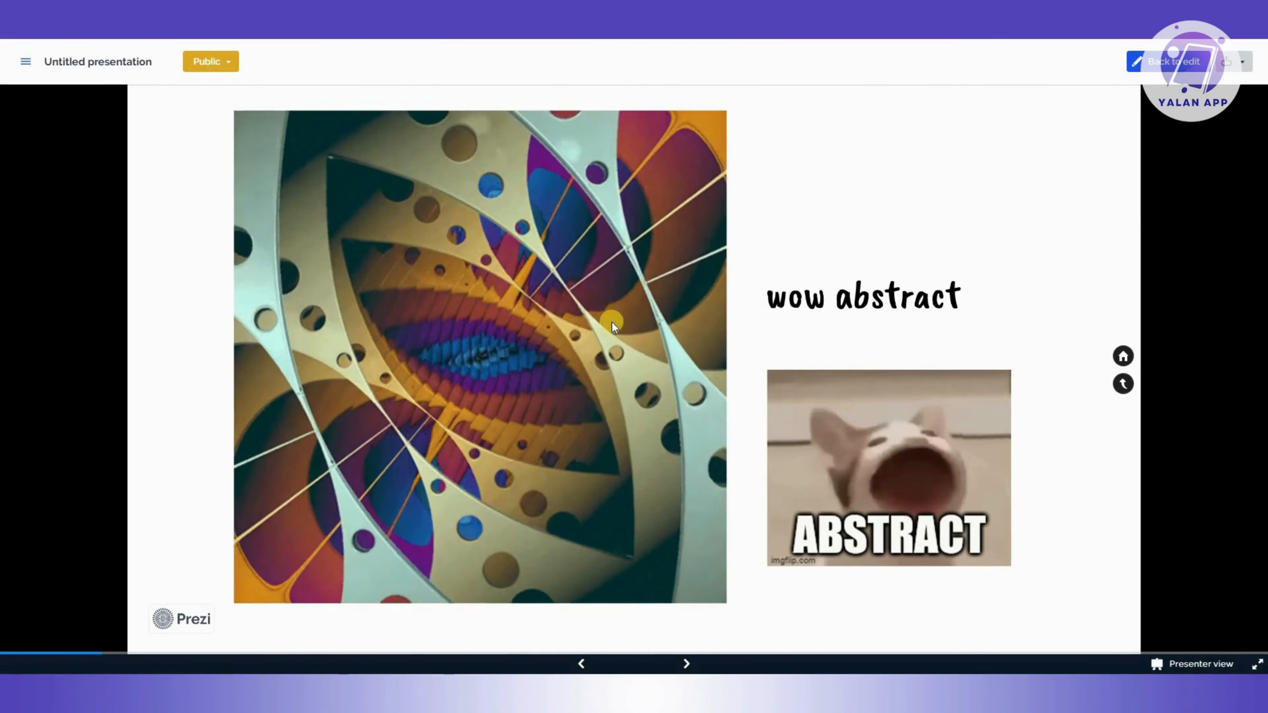
- Open the presentation's privacy options from the Public setting
click(234, 62)
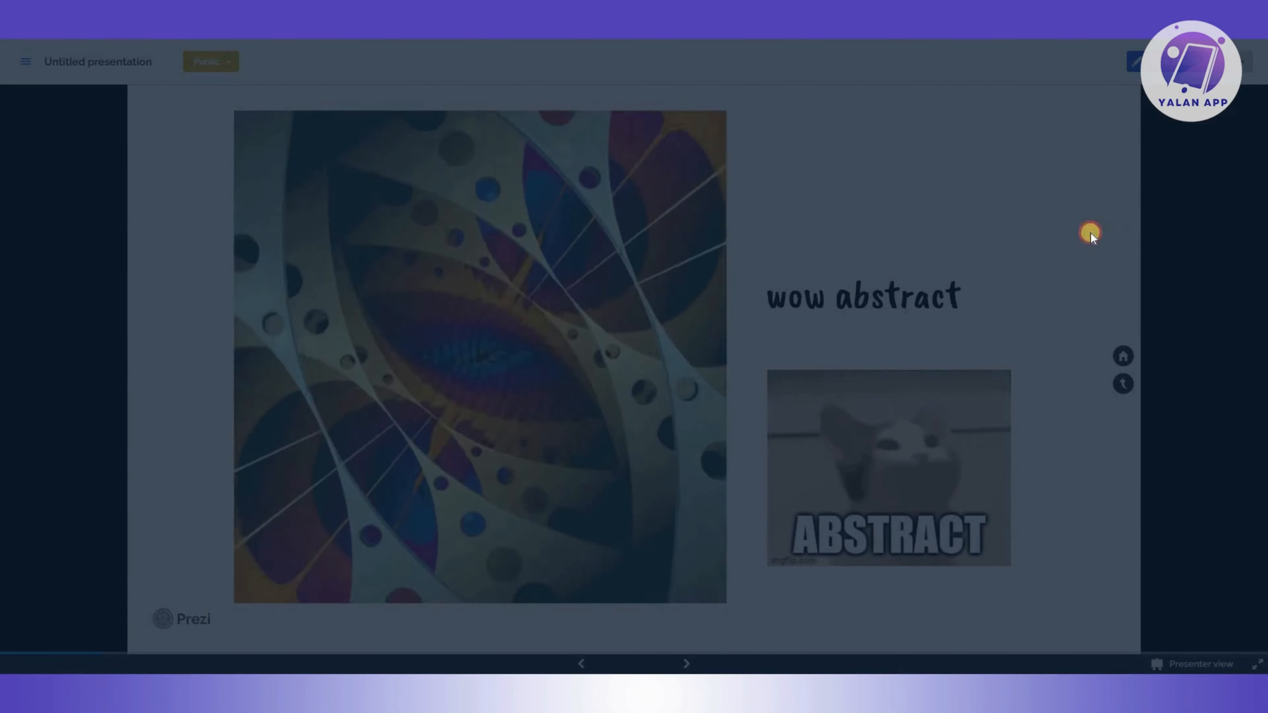
right_click(115, 95)
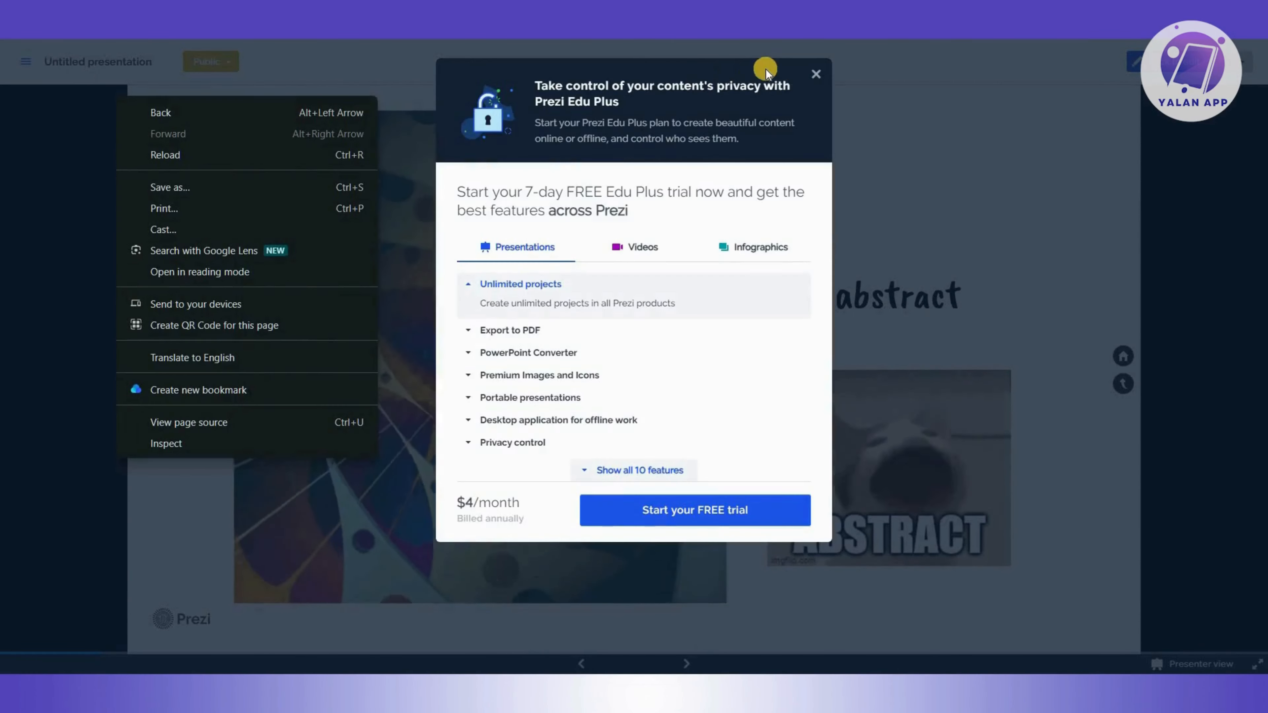
- Dismiss the Edu Plus privacy offer and start the presentation with the watermark from the "wow abstract" frame
click(256, 124)
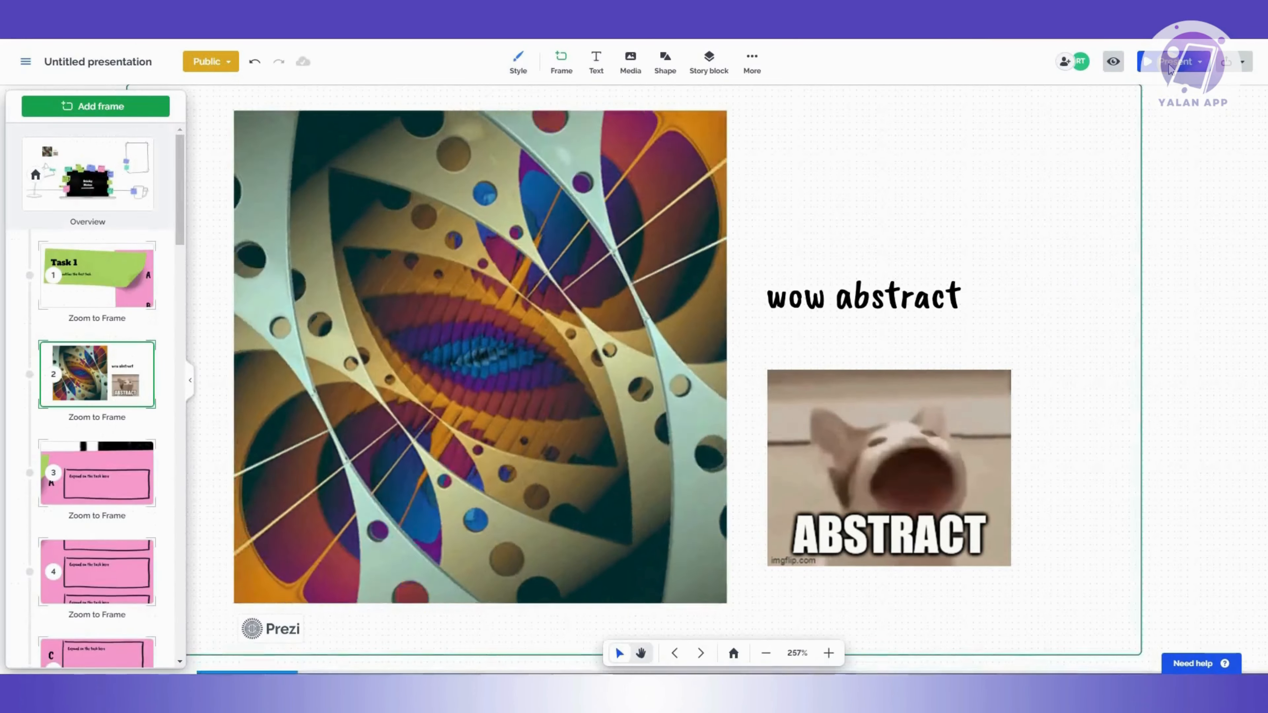
click(1178, 62)
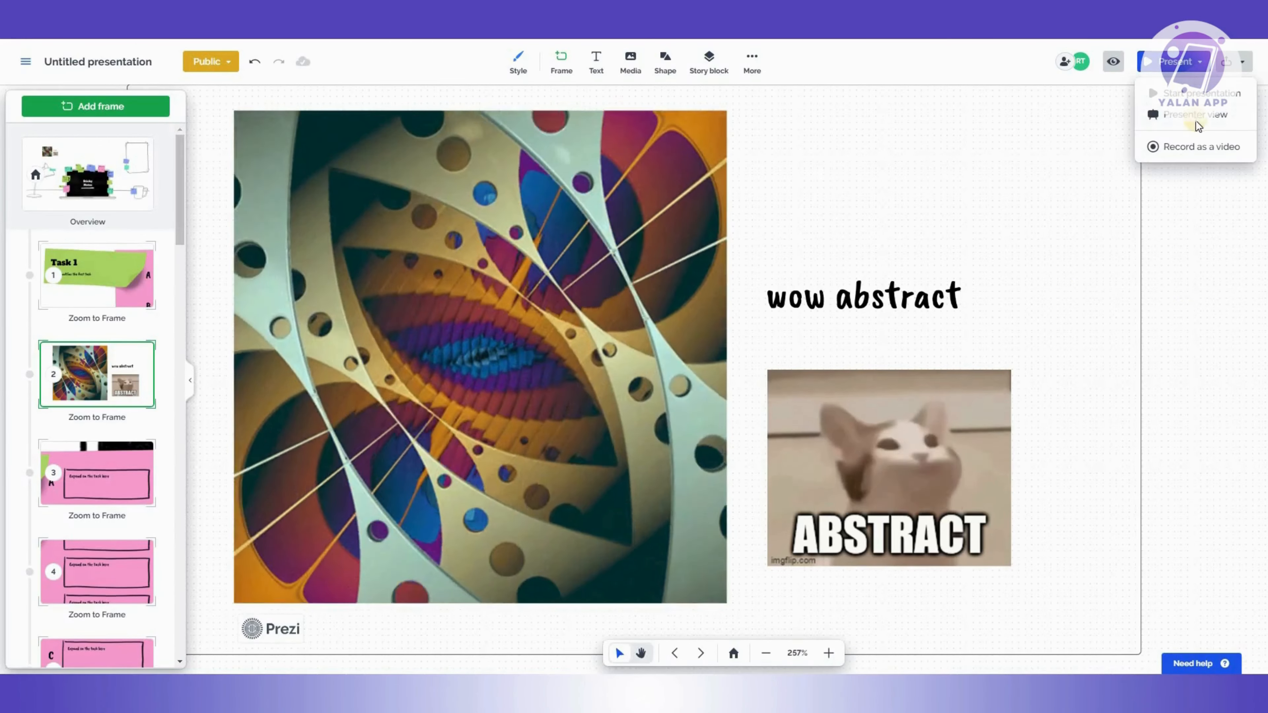
click(1193, 94)
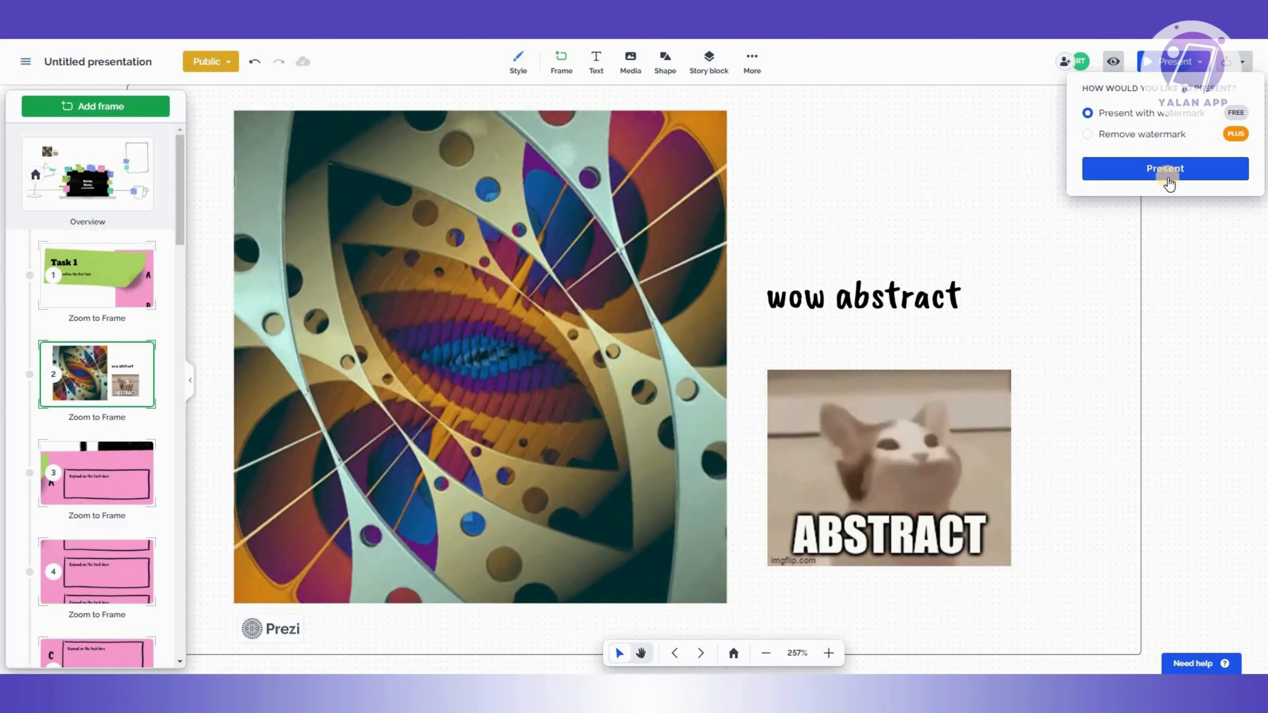
click(1195, 179)
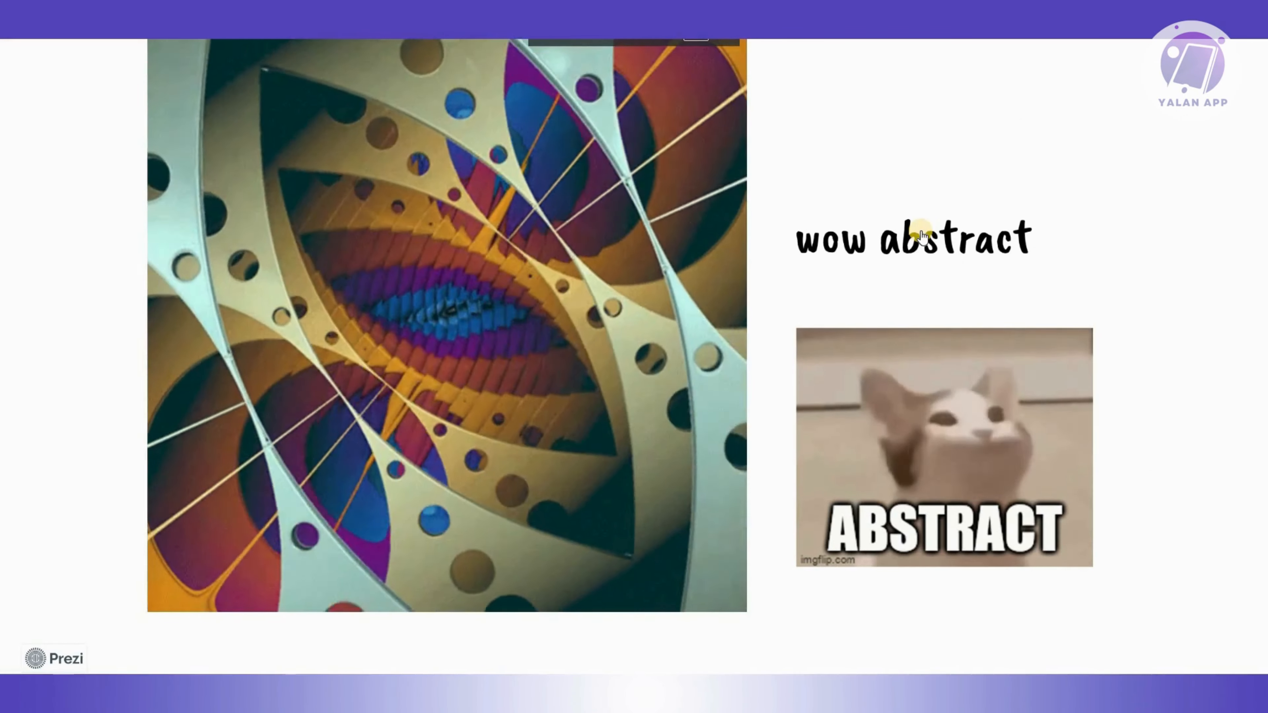
- Go back to the Task 1 frame, advance through the "wow abstract" frame to section A, and exit the presentation
key(Right)
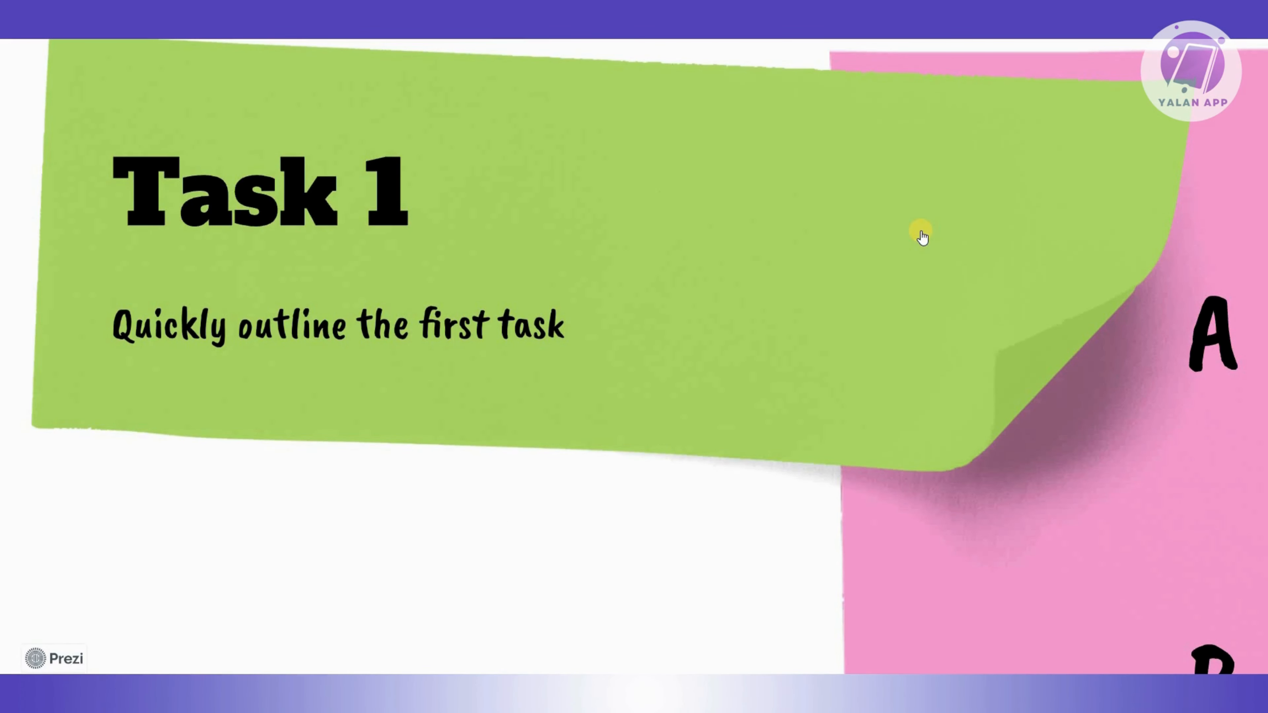
key(Left)
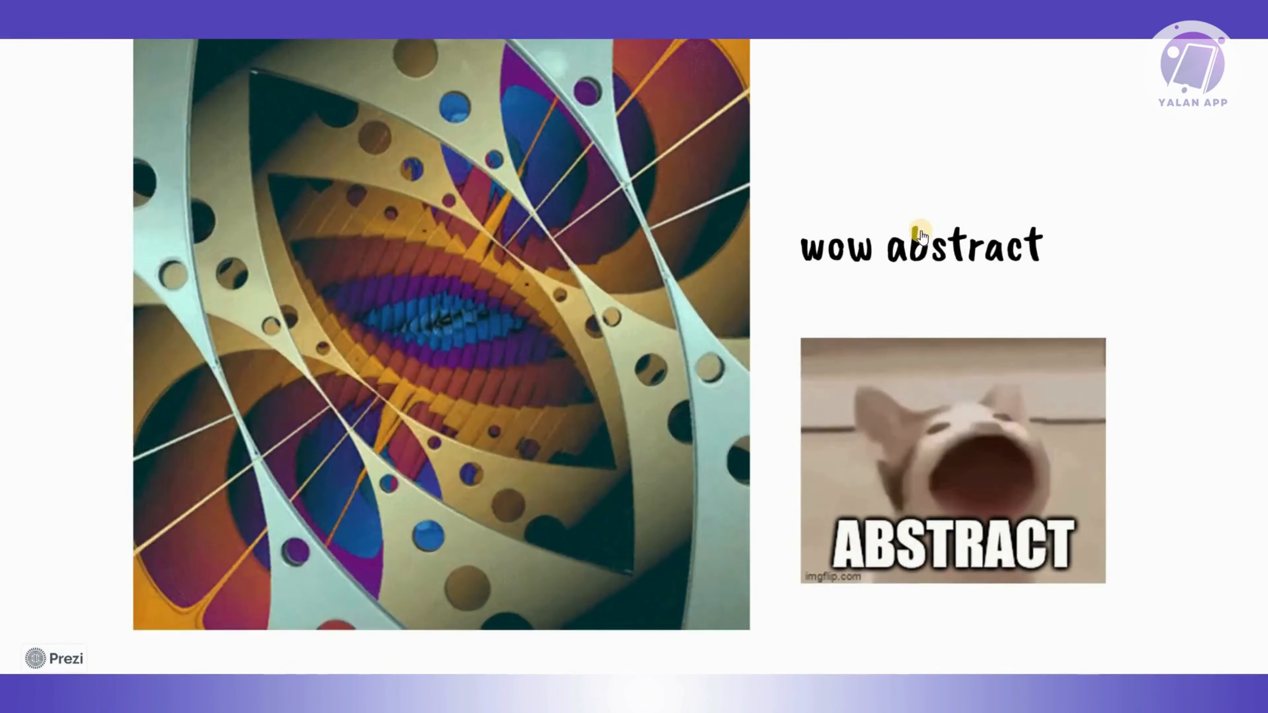
key(Right)
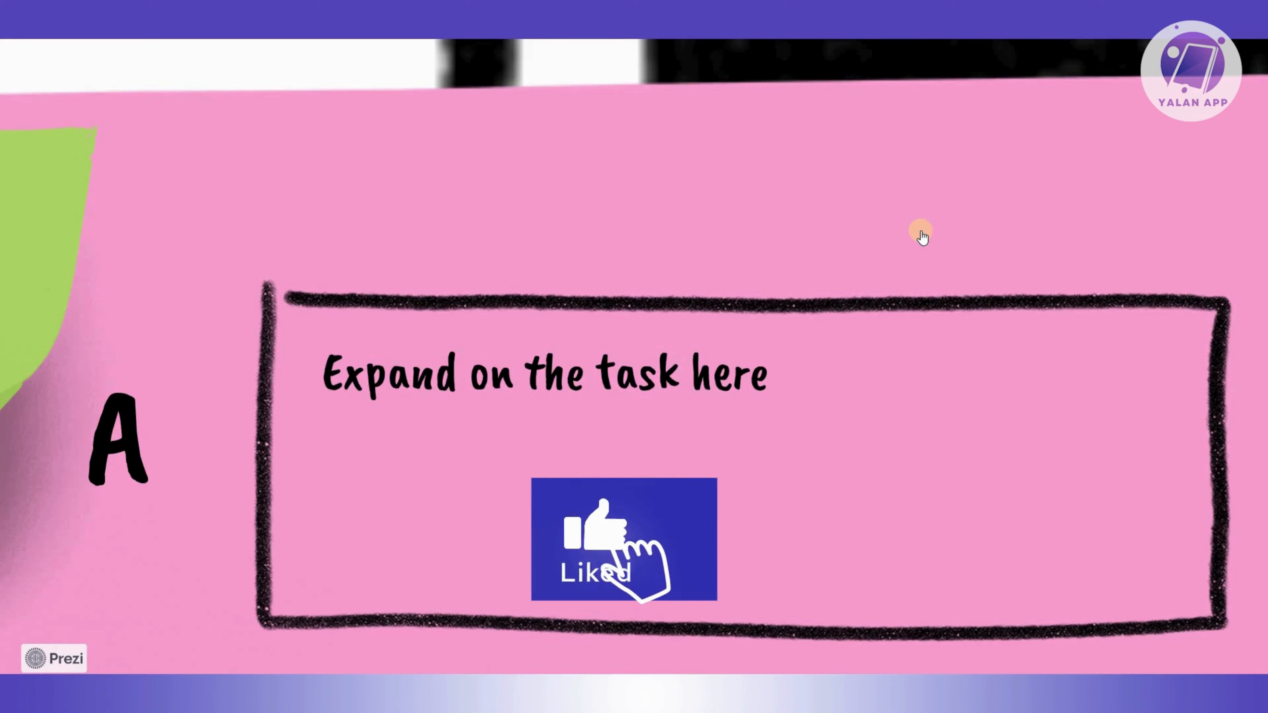
key(Escape)
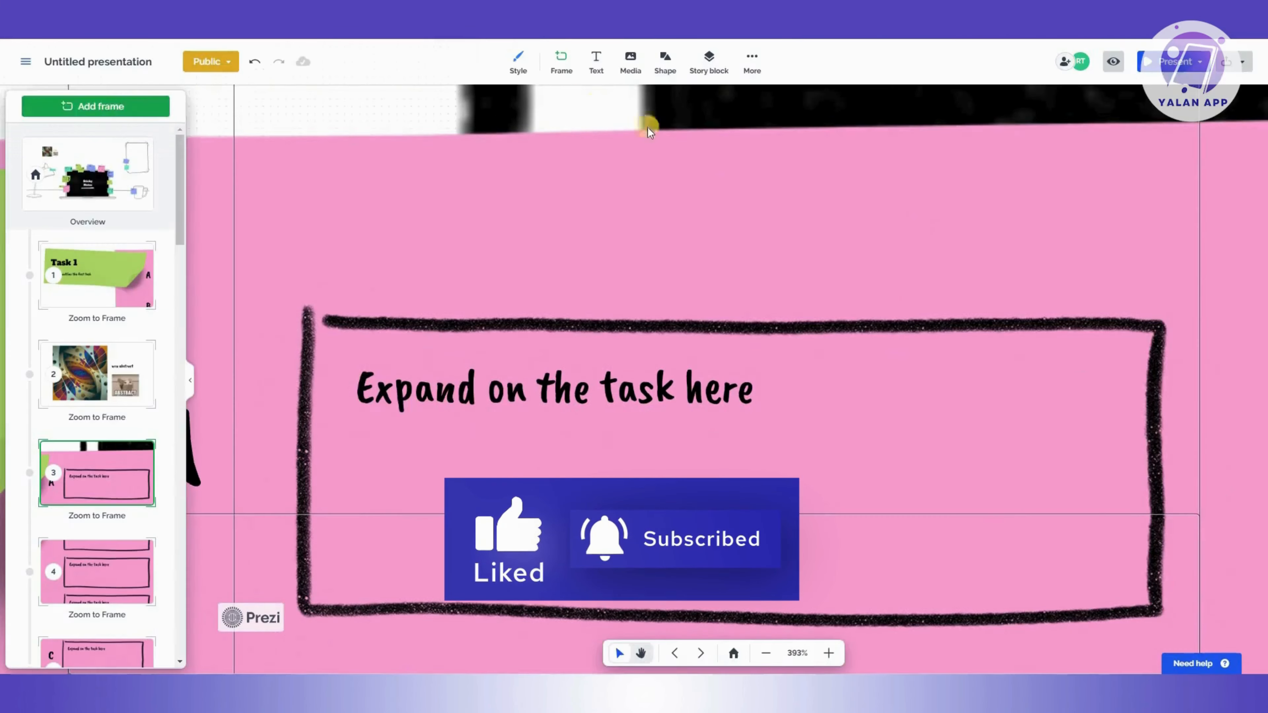